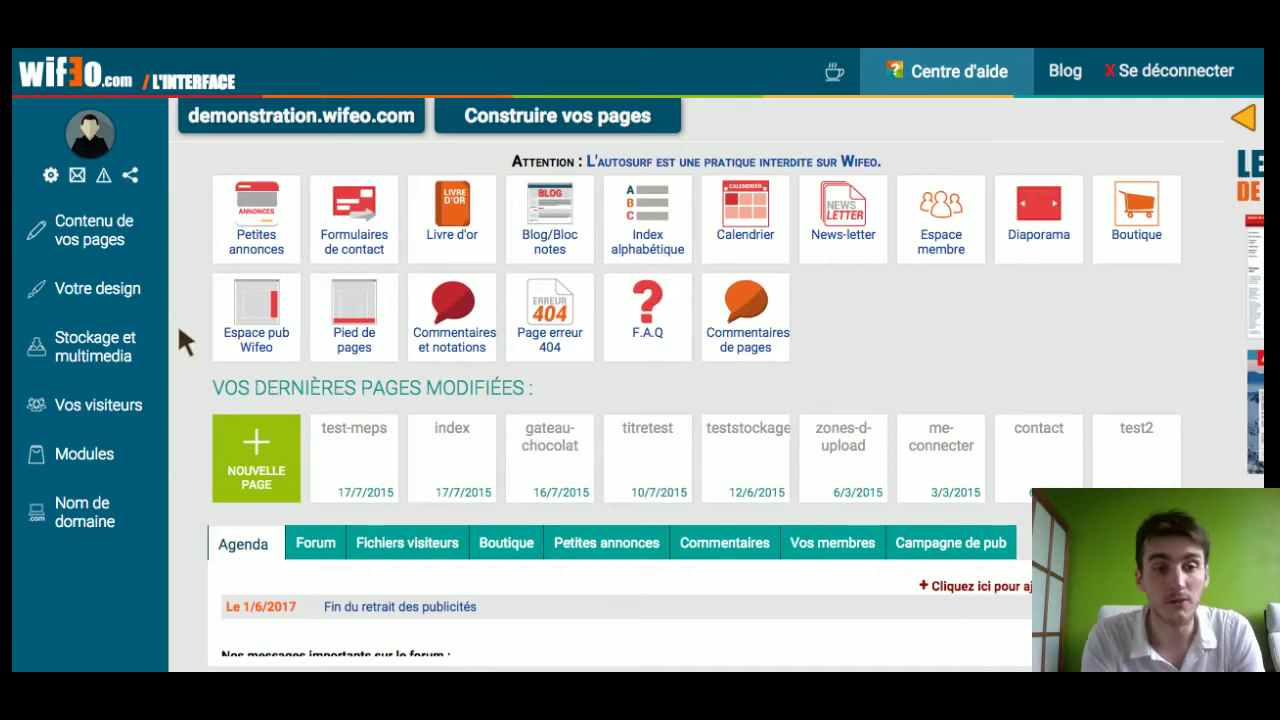
# Step: Open the graphic kits library from the site's design options and browse the available kits
pyautogui.moveTo(100, 289)
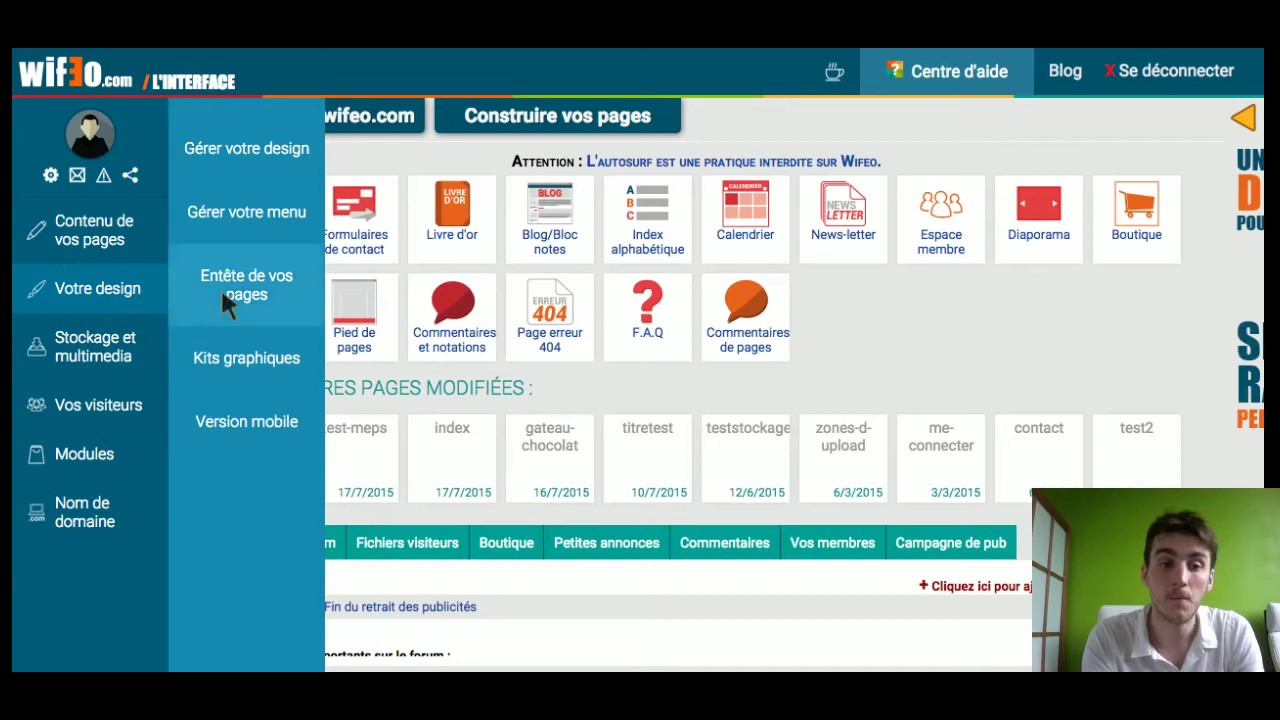
pyautogui.click(248, 358)
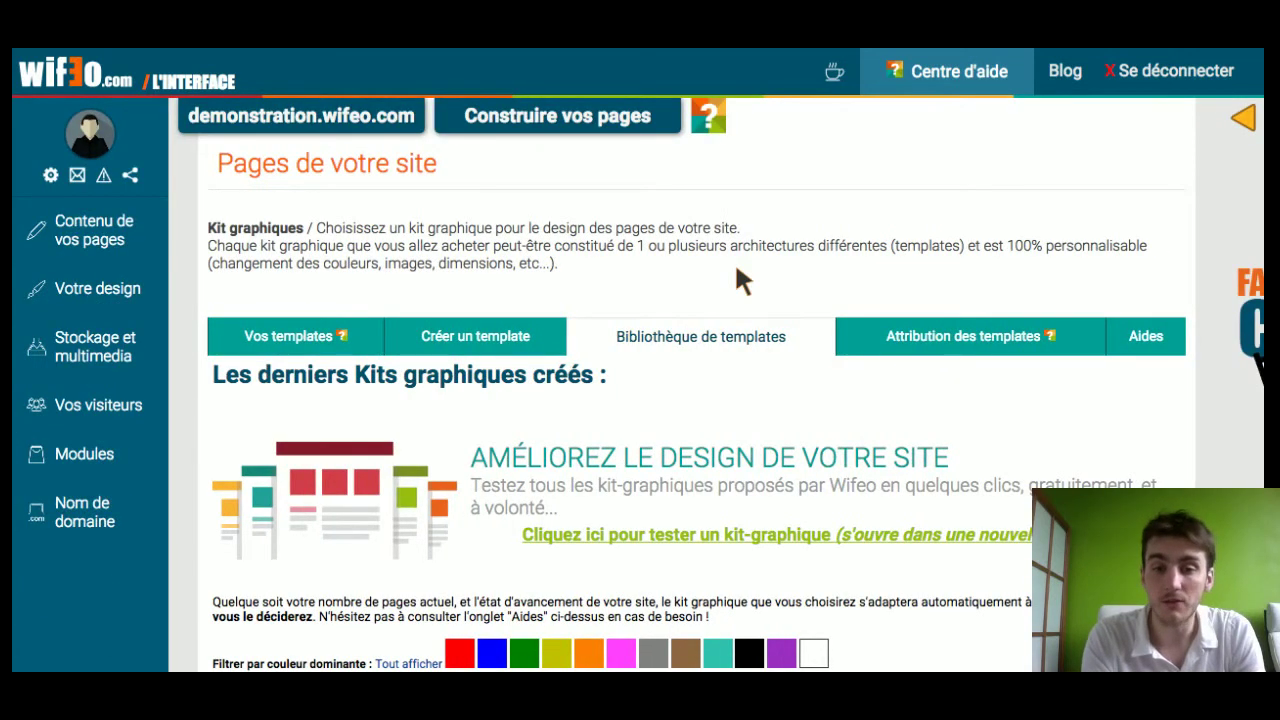
pyautogui.scroll(-2, 737, 278)
pyautogui.scroll(-3, 737, 278)
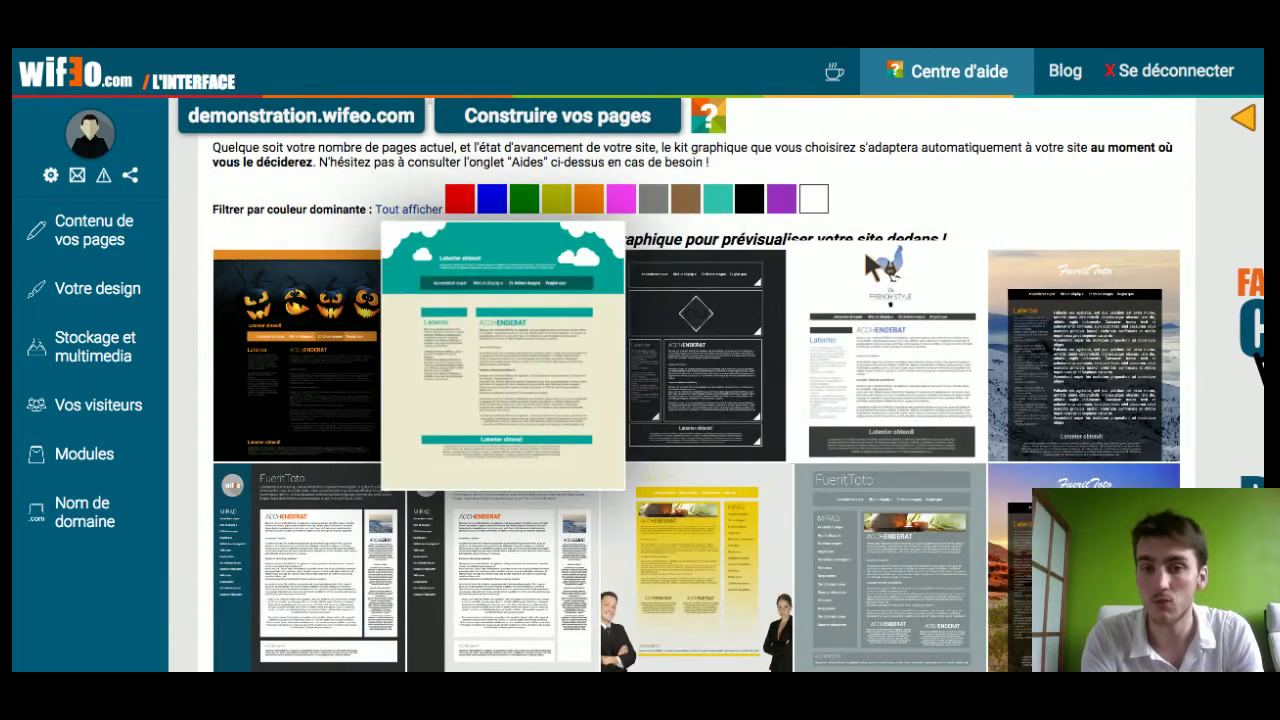
pyautogui.scroll(3, 894, 212)
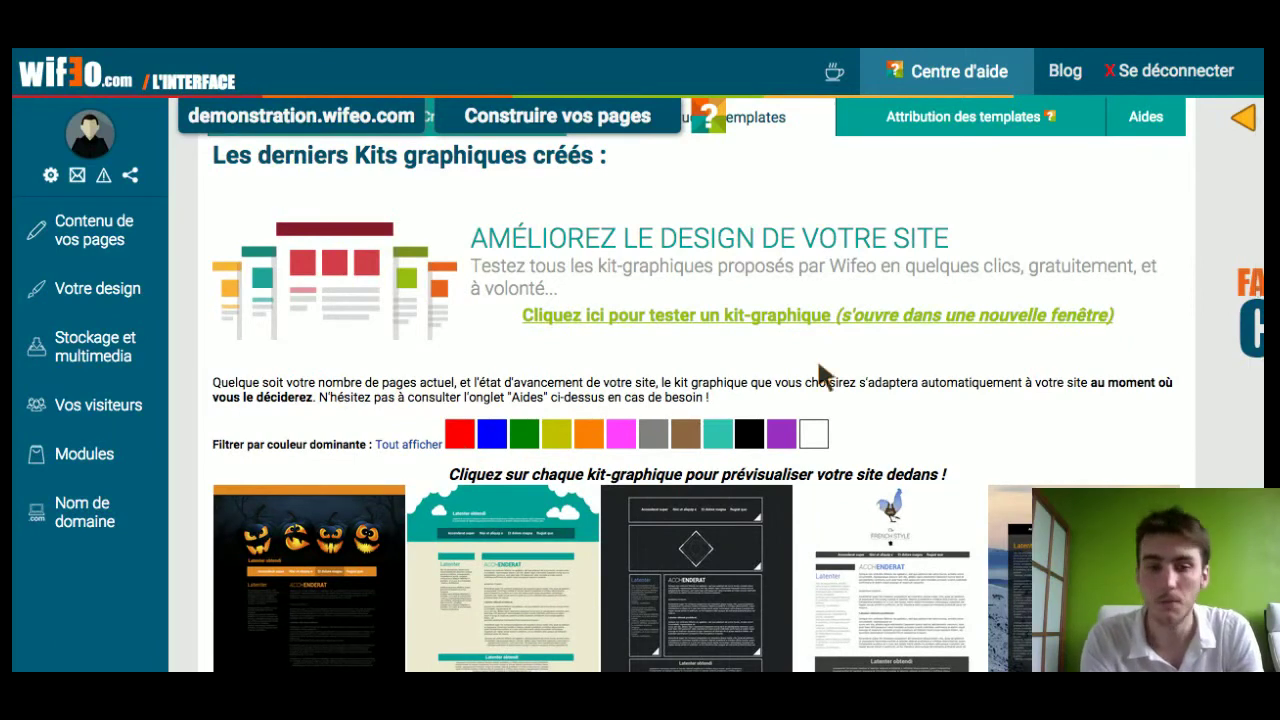
pyautogui.scroll(-2, 822, 375)
pyautogui.scroll(-1, 818, 372)
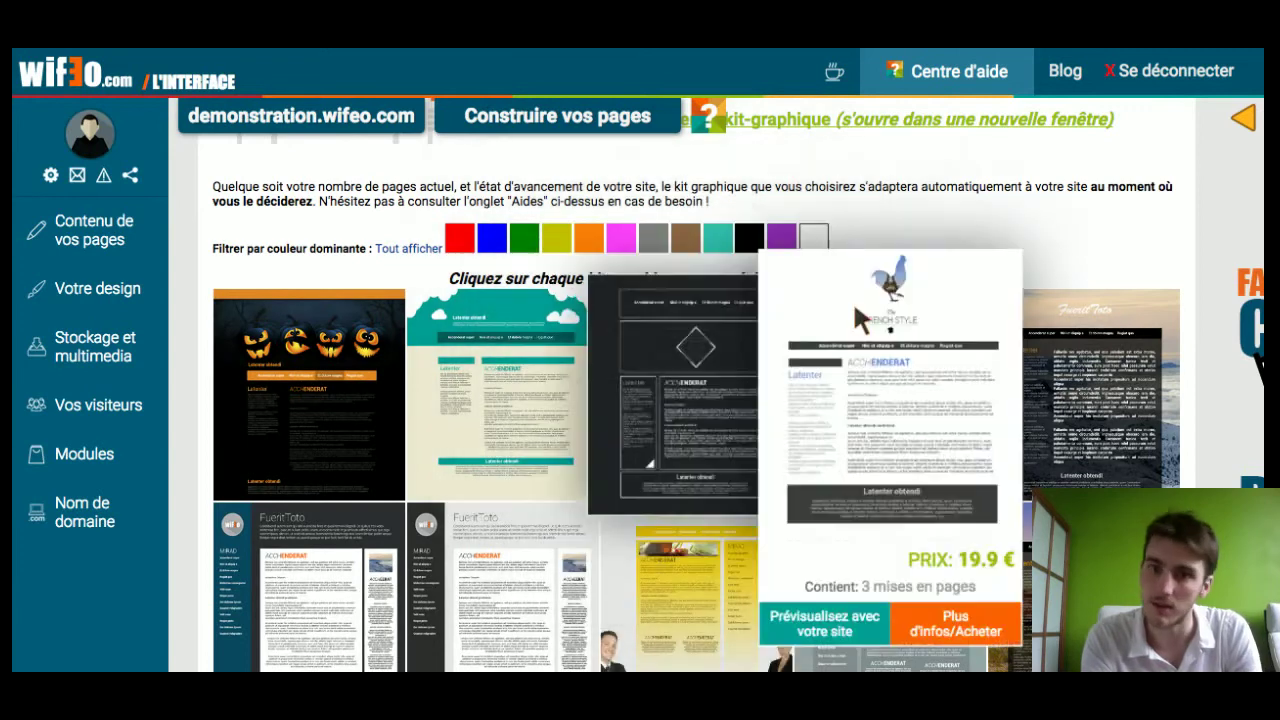
pyautogui.scroll(3, 880, 183)
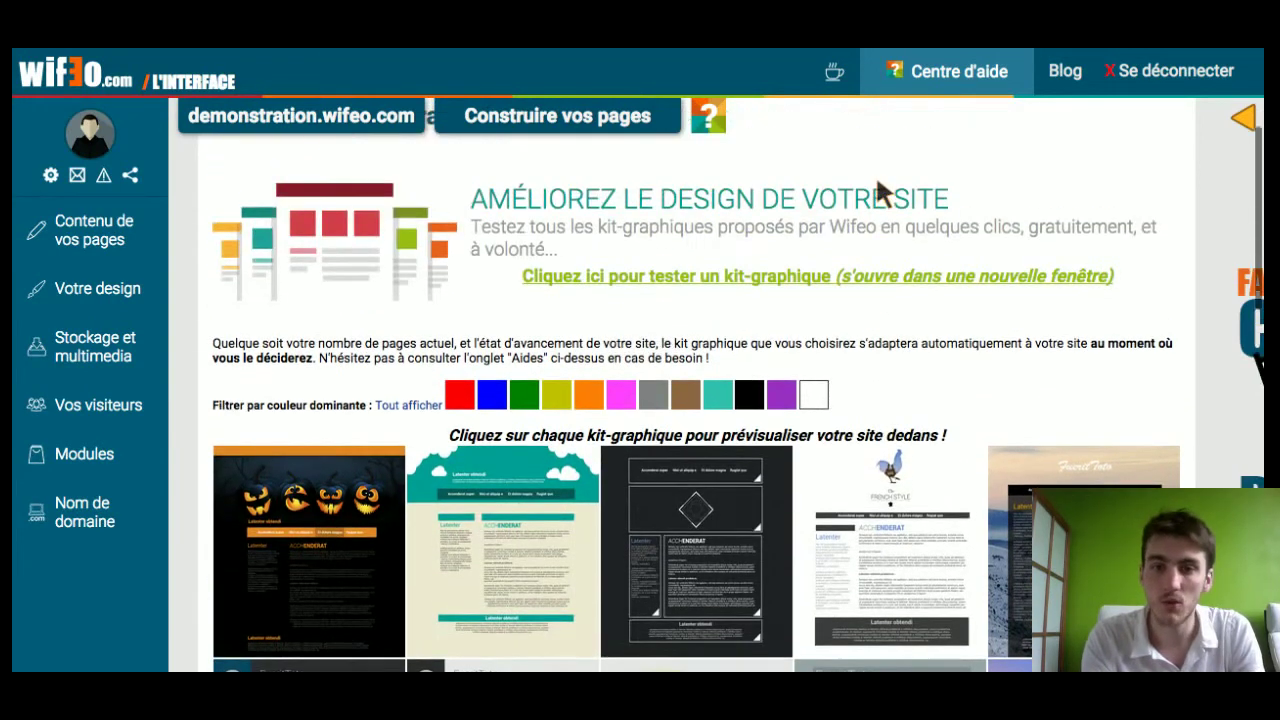
pyautogui.scroll(1, 875, 174)
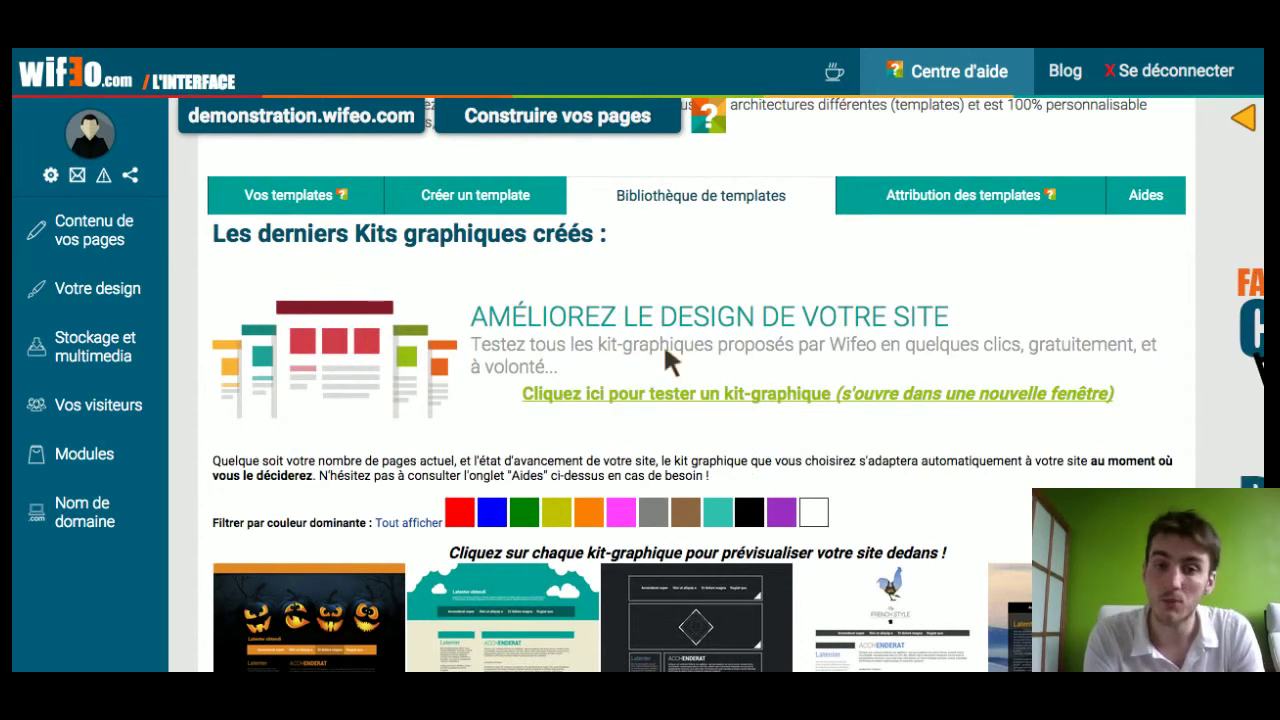
pyautogui.scroll(-2, 756, 415)
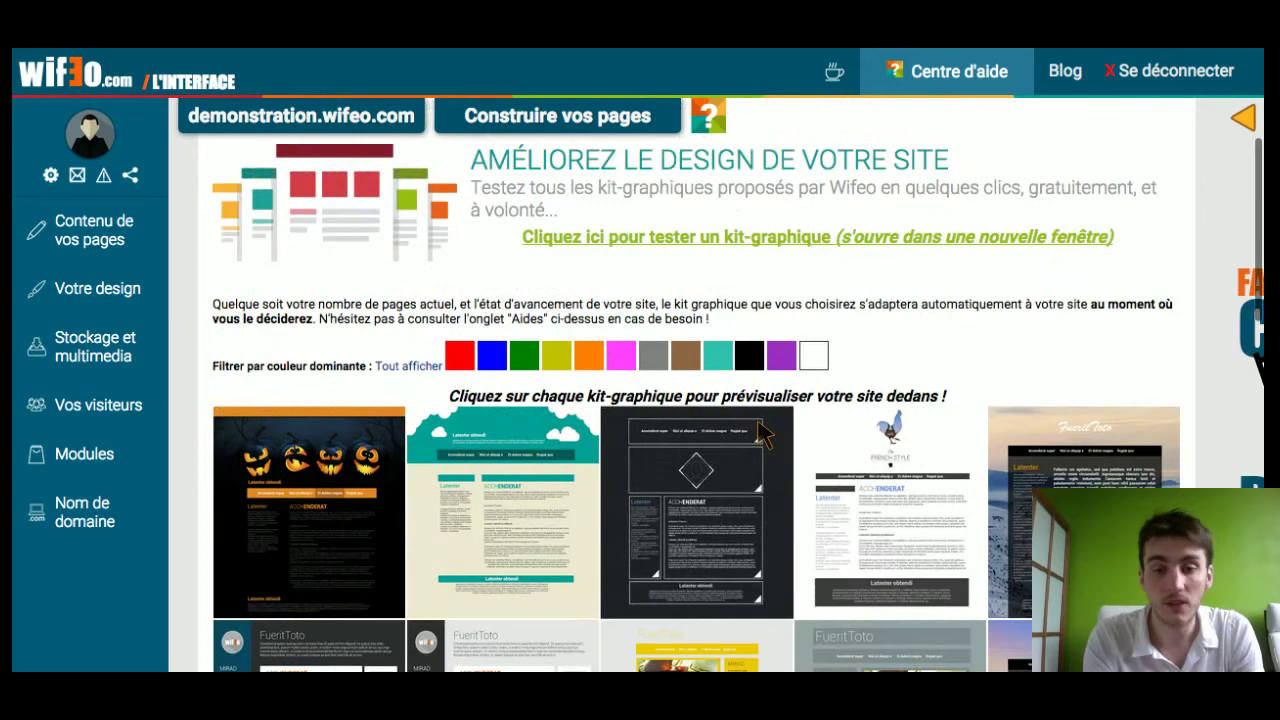
# Step: Preview the teal kit with white clouds on the site and look through its home page
pyautogui.moveTo(483, 446)
pyautogui.scroll(-2, 507, 448)
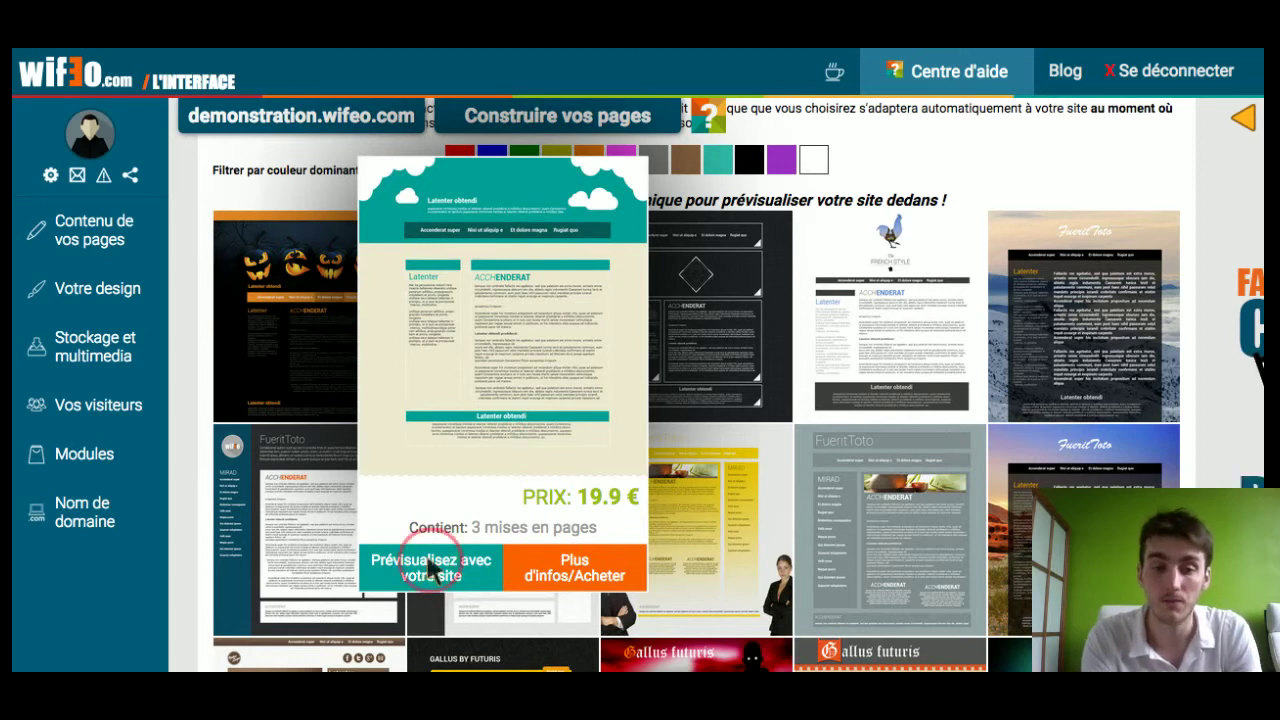
pyautogui.click(430, 570)
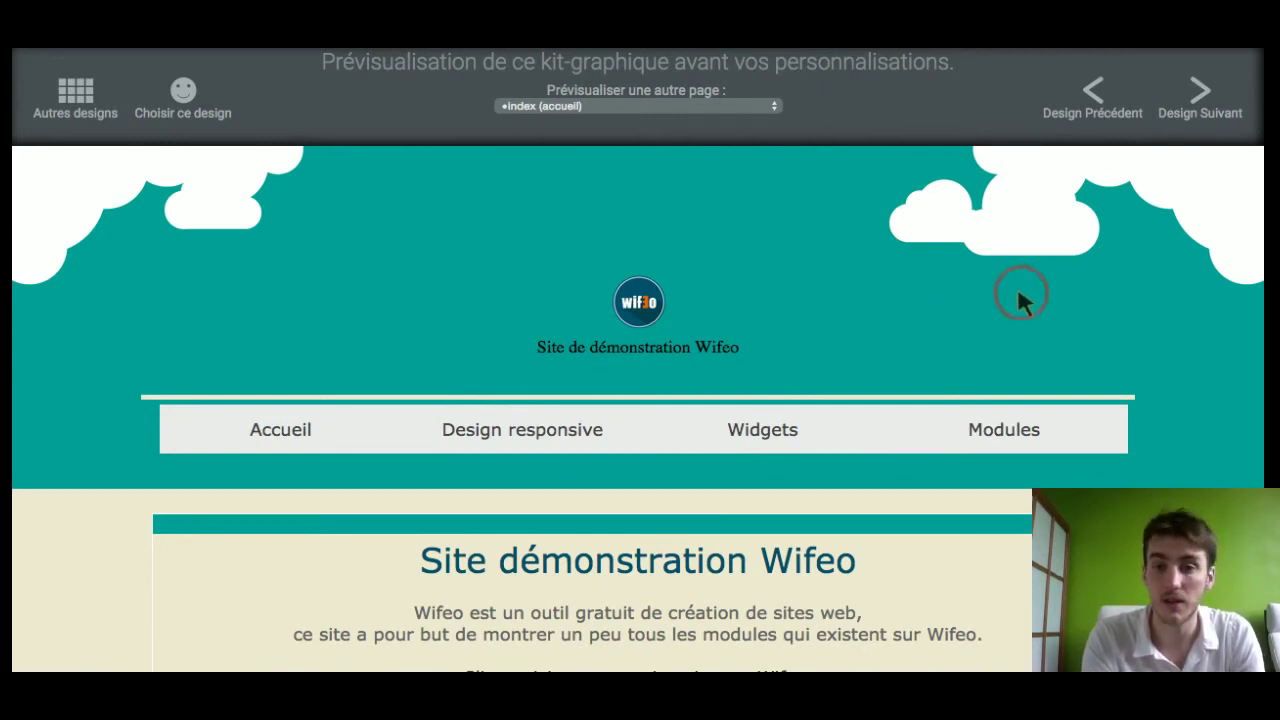
pyautogui.scroll(-5, 1020, 296)
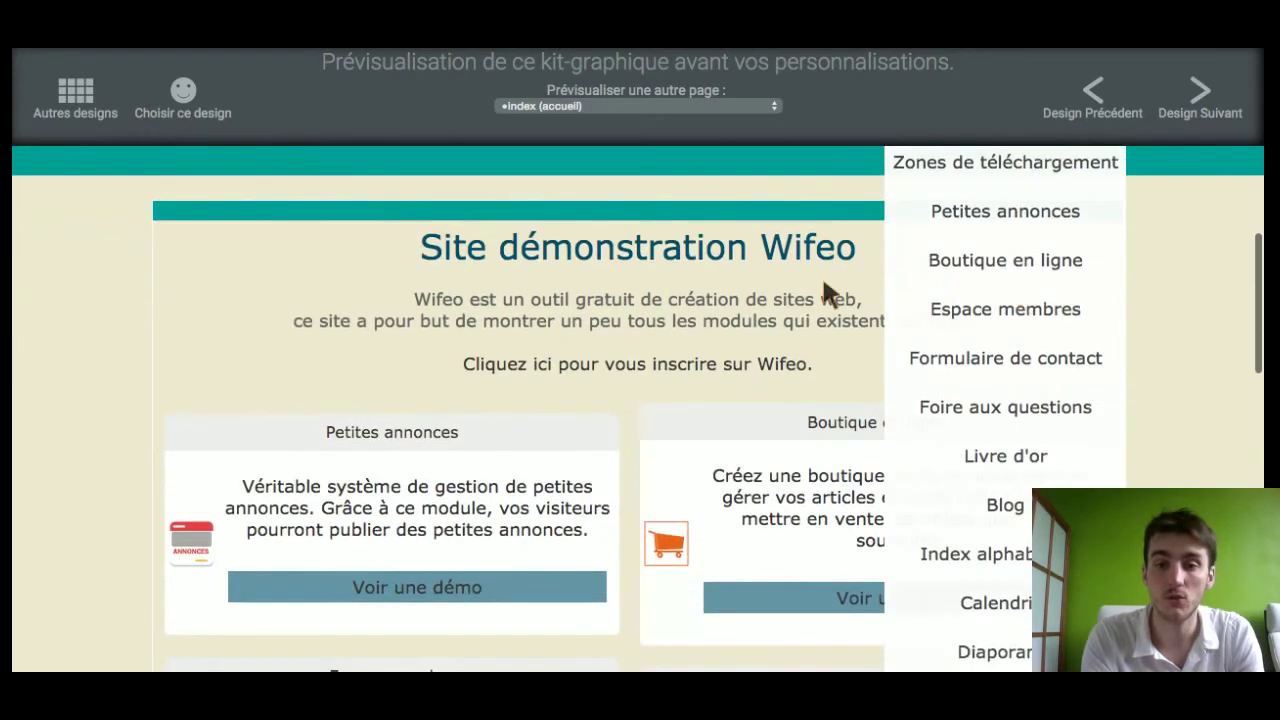
pyautogui.scroll(-4, 731, 309)
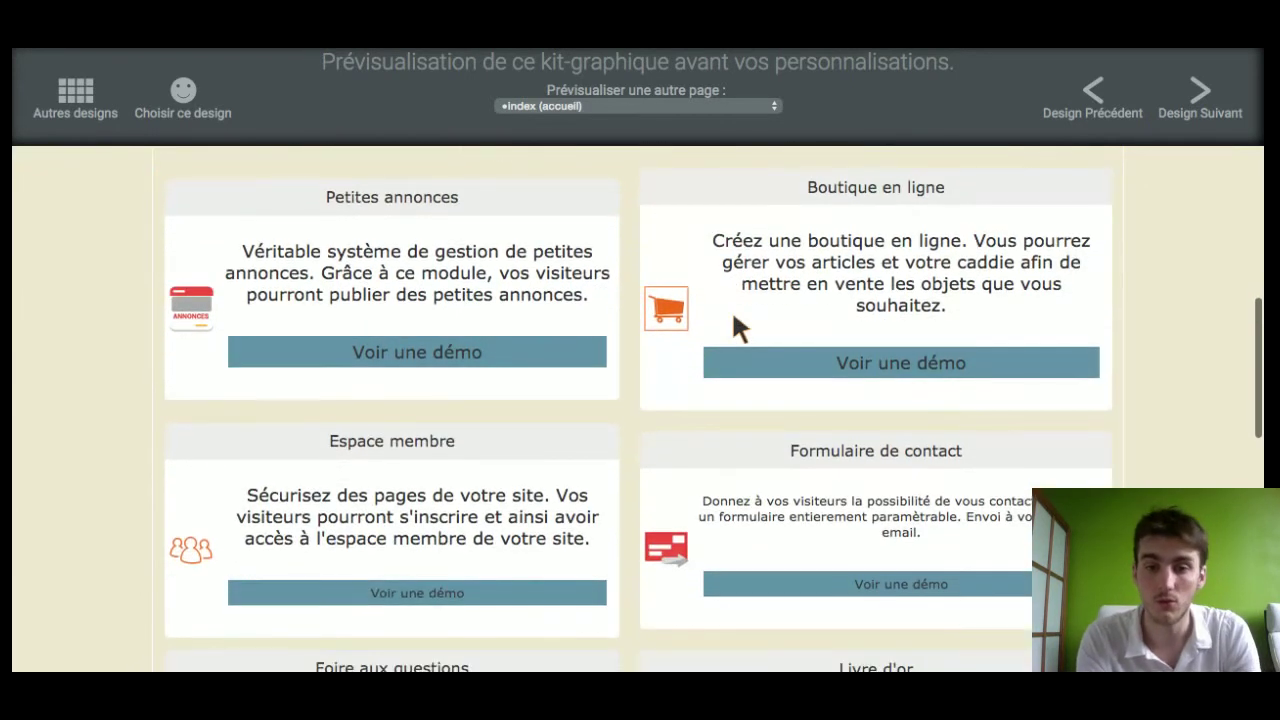
pyautogui.scroll(6, 733, 318)
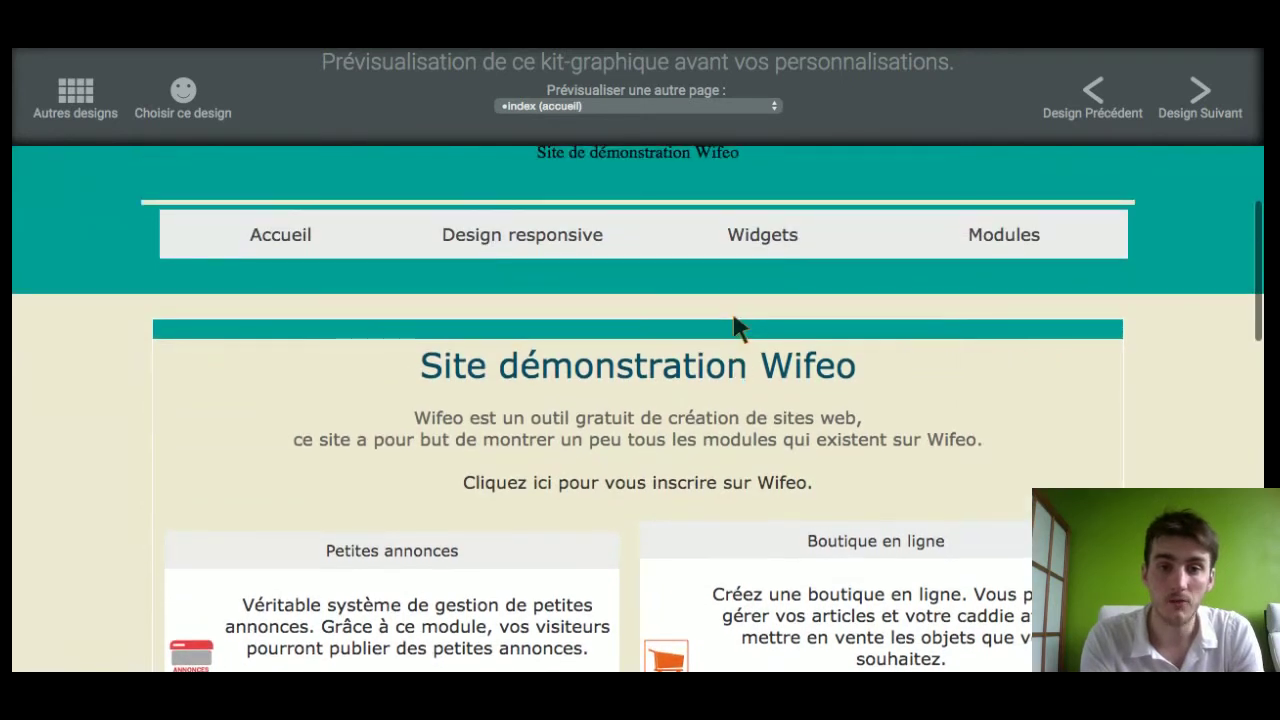
pyautogui.scroll(1, 735, 327)
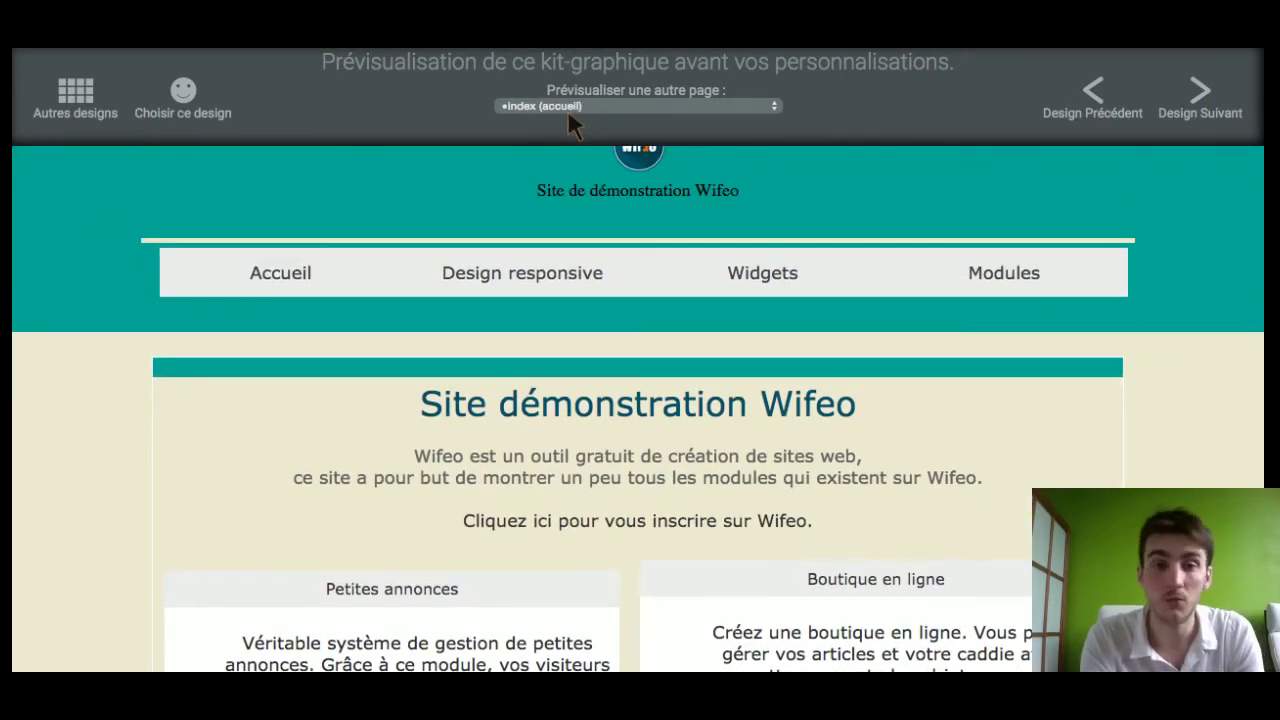
# Step: Switch the kit preview to the test-meps page and look through its content
pyautogui.click(656, 103)
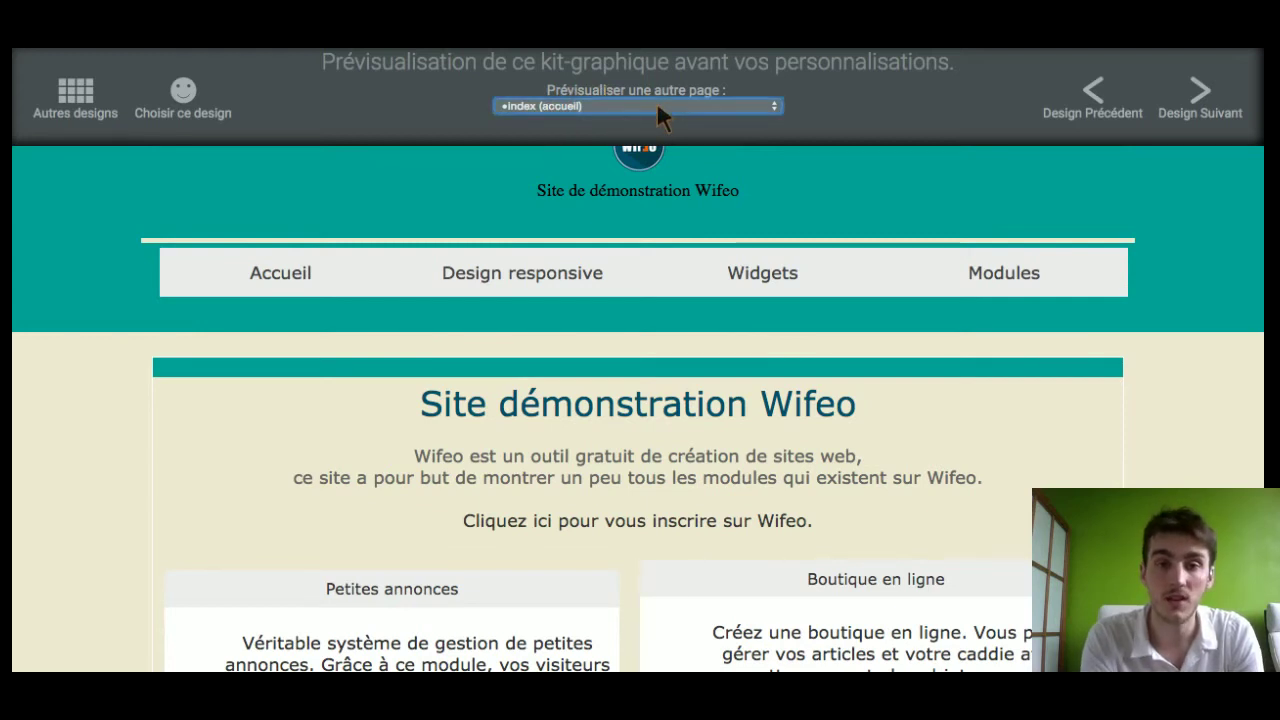
pyautogui.click(668, 178)
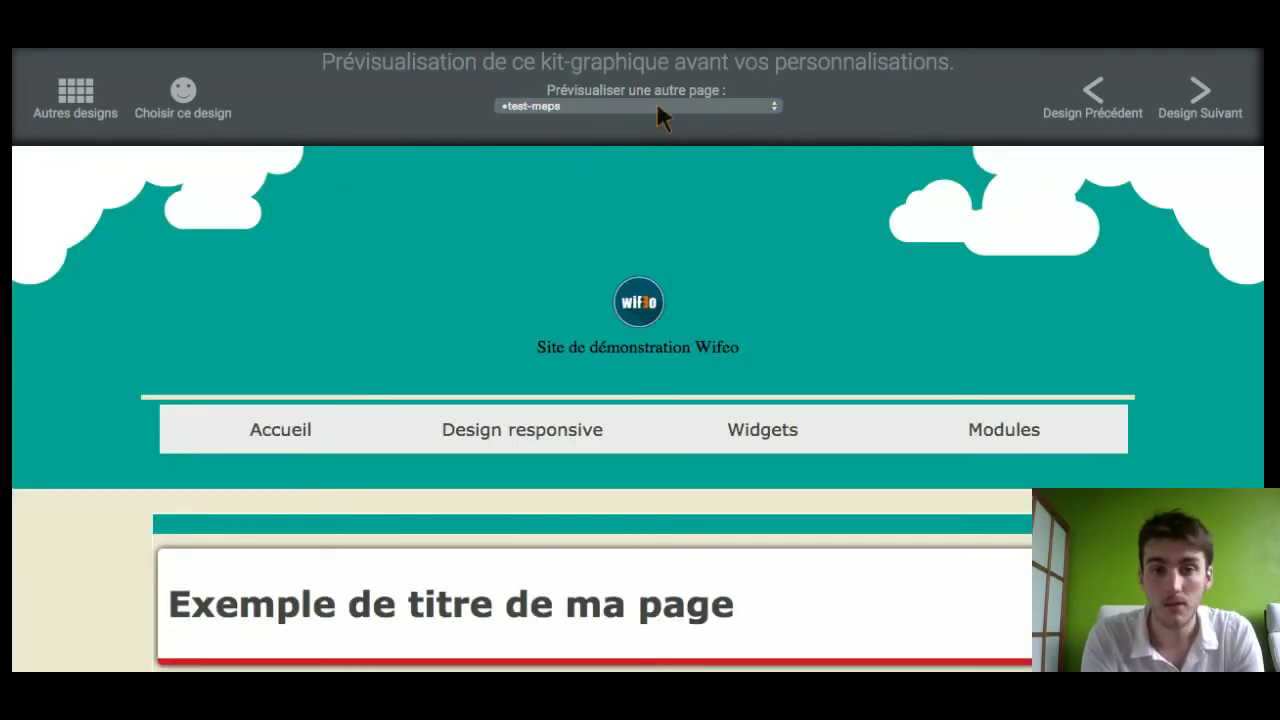
pyautogui.scroll(-2, 1135, 406)
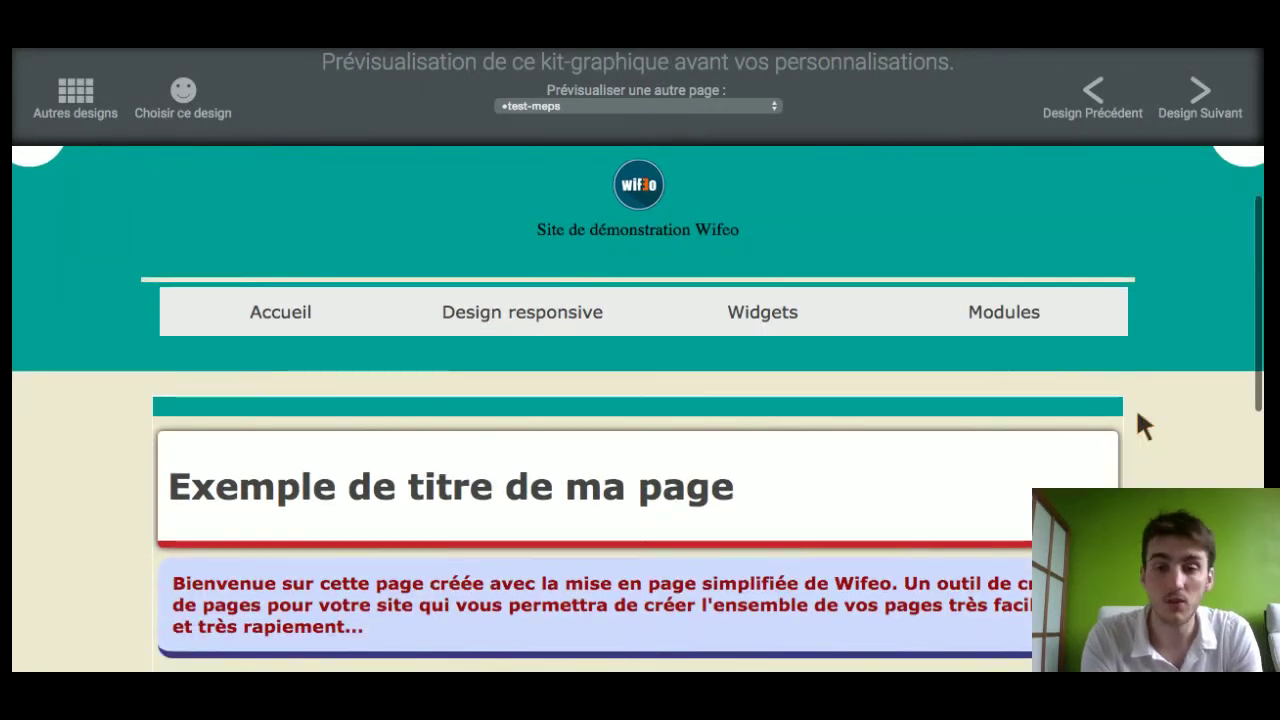
pyautogui.scroll(-4, 1135, 406)
pyautogui.scroll(5, 1138, 414)
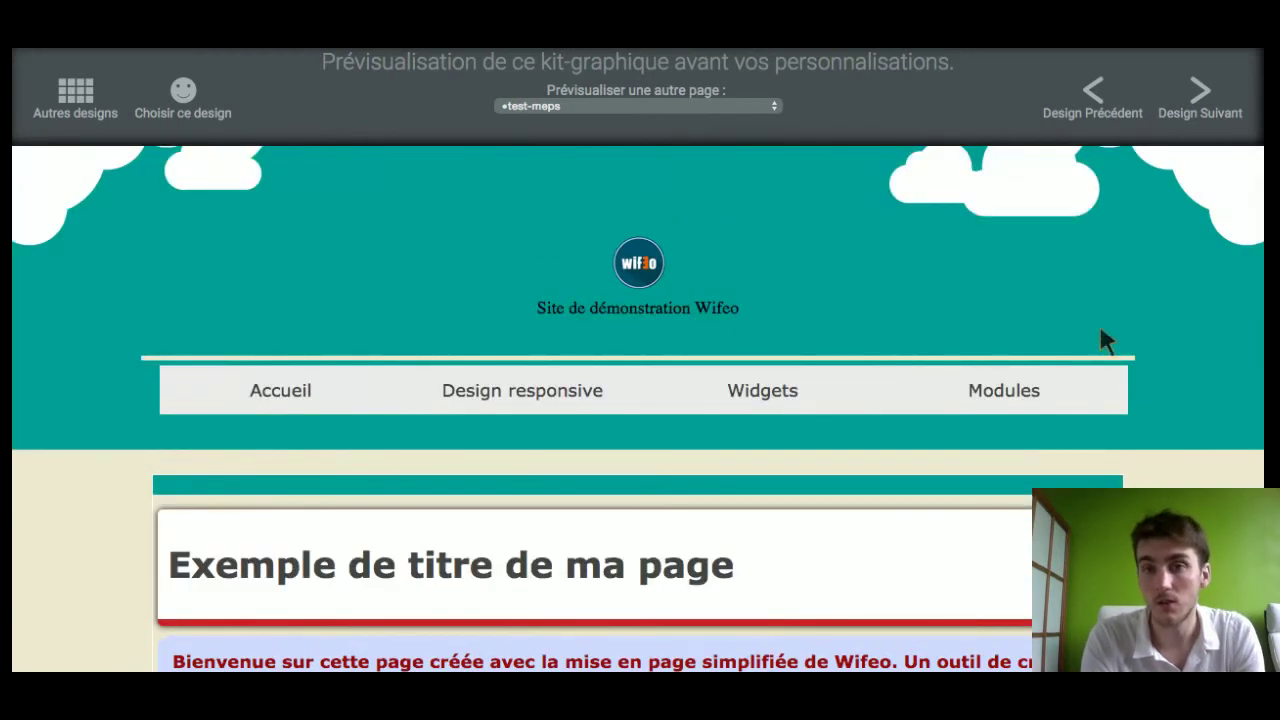
# Step: Advance two designs to the French Style kit and examine the test-meps page from header to footer
pyautogui.click(1205, 100)
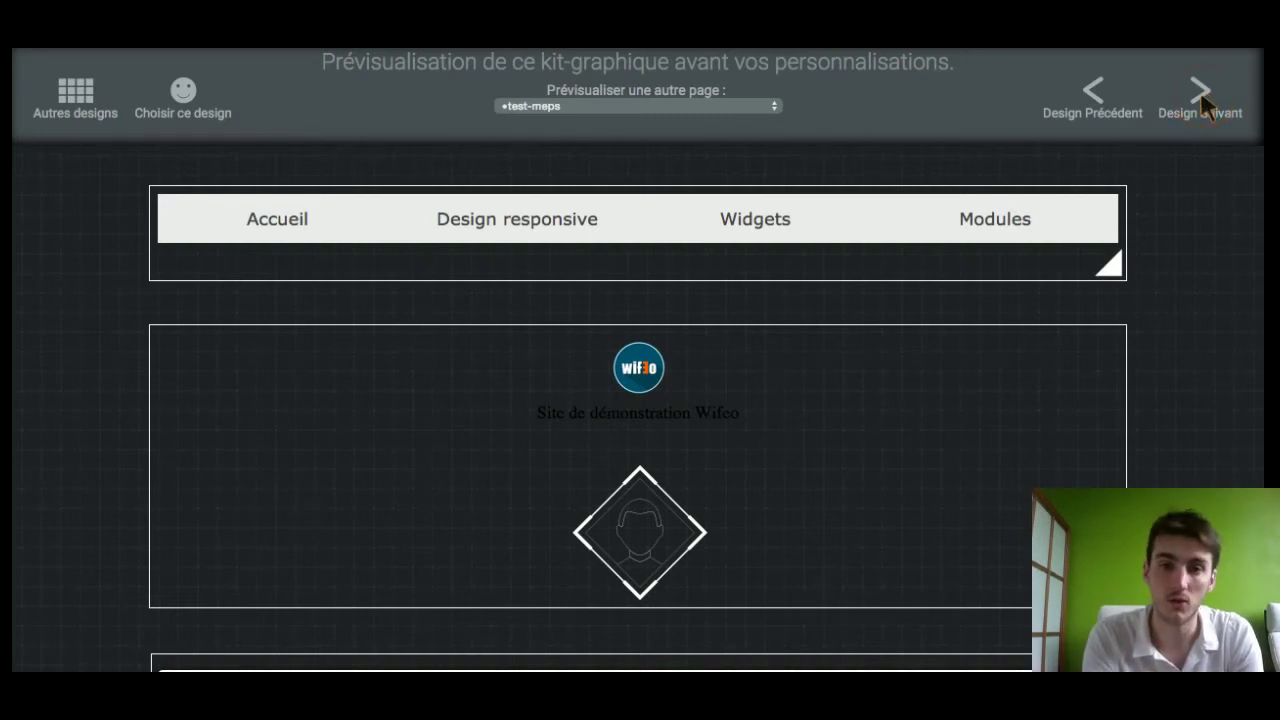
pyautogui.click(1203, 98)
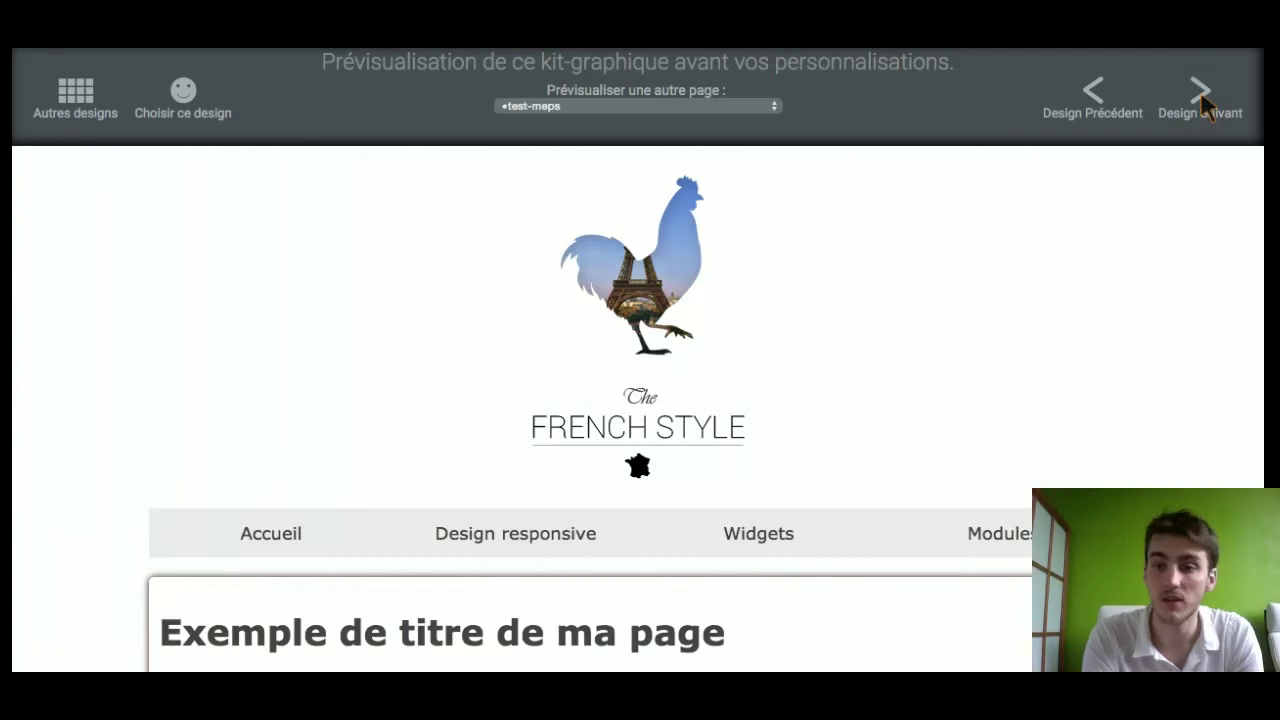
pyautogui.scroll(-5, 1205, 105)
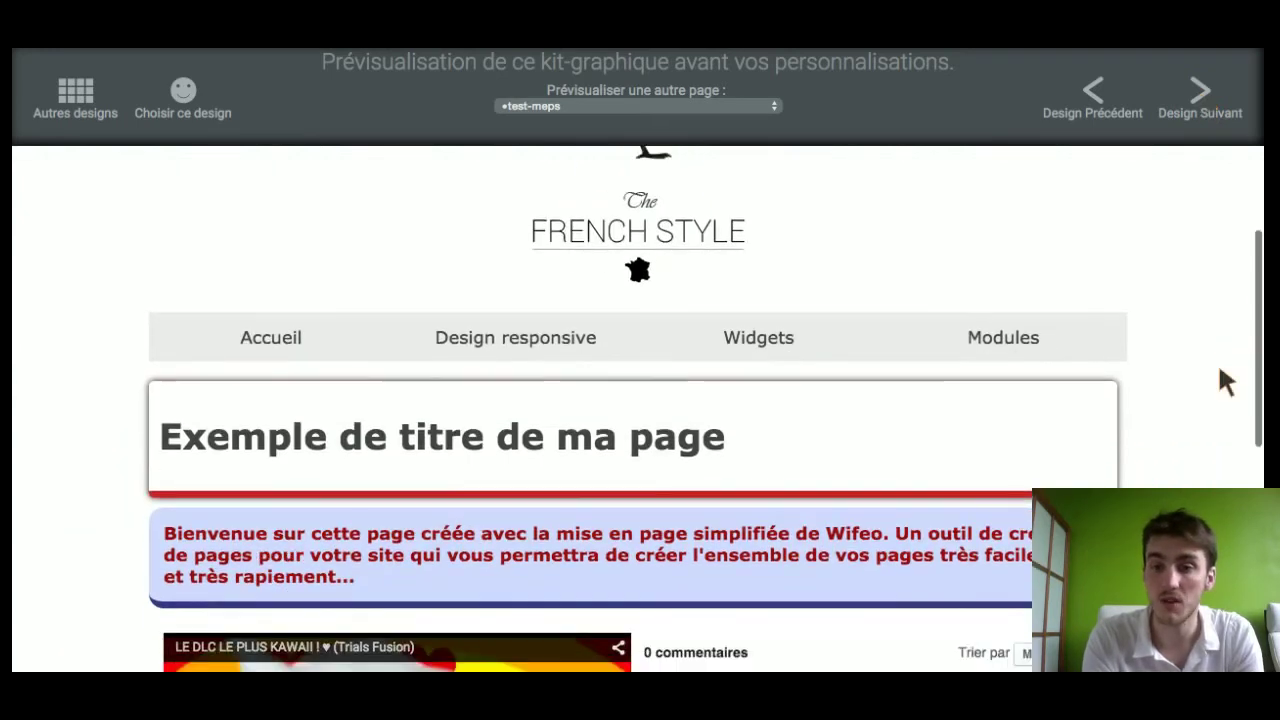
pyautogui.scroll(-7, 1219, 370)
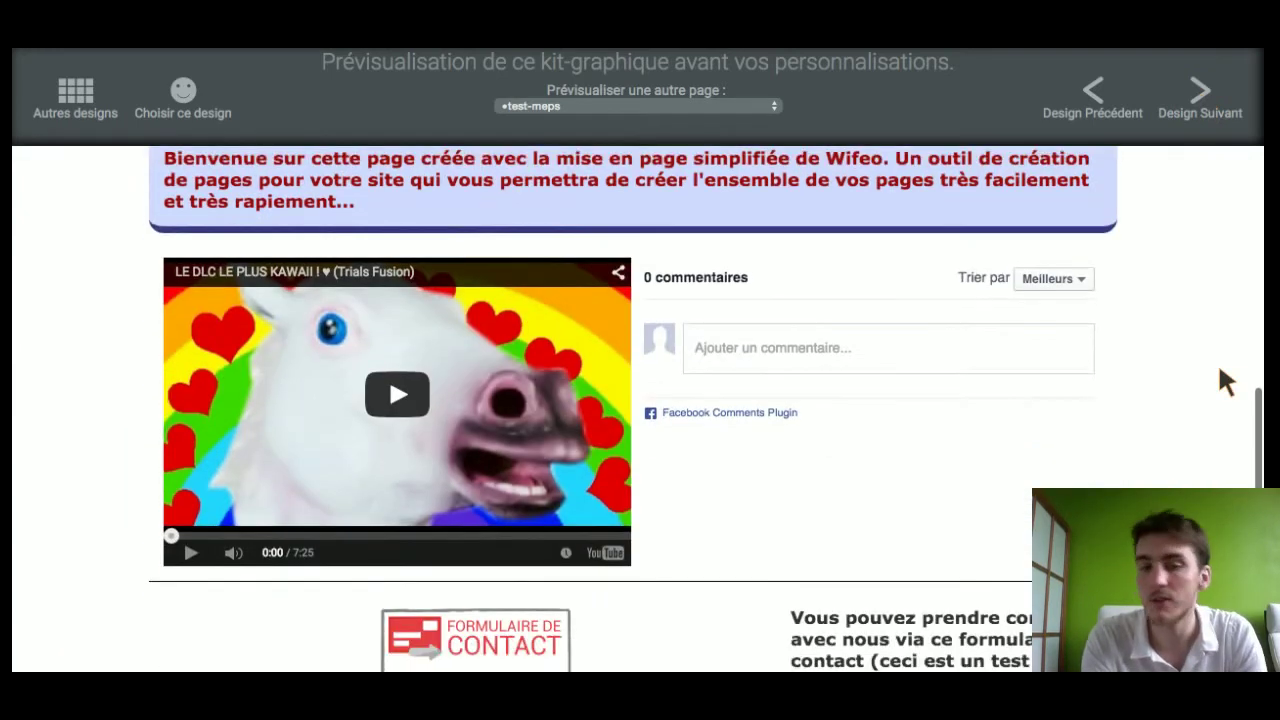
pyautogui.scroll(-1, 1219, 370)
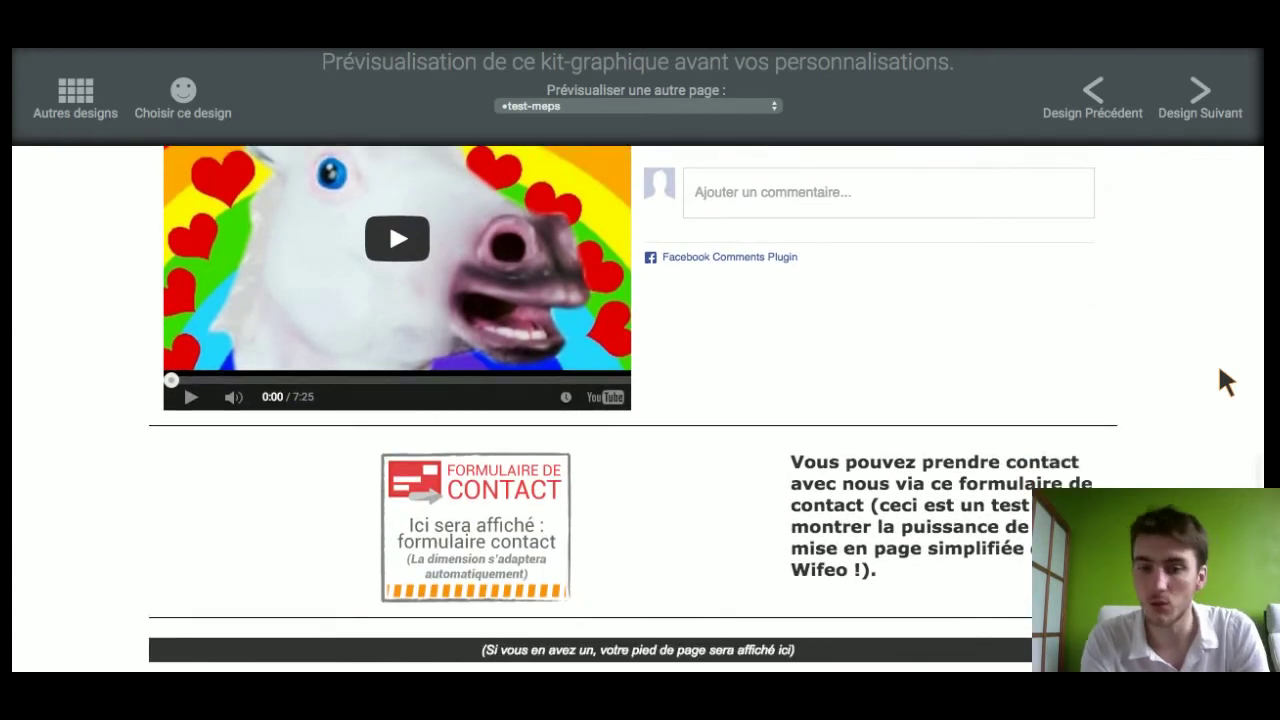
pyautogui.scroll(2, 1219, 370)
pyautogui.scroll(6, 1220, 370)
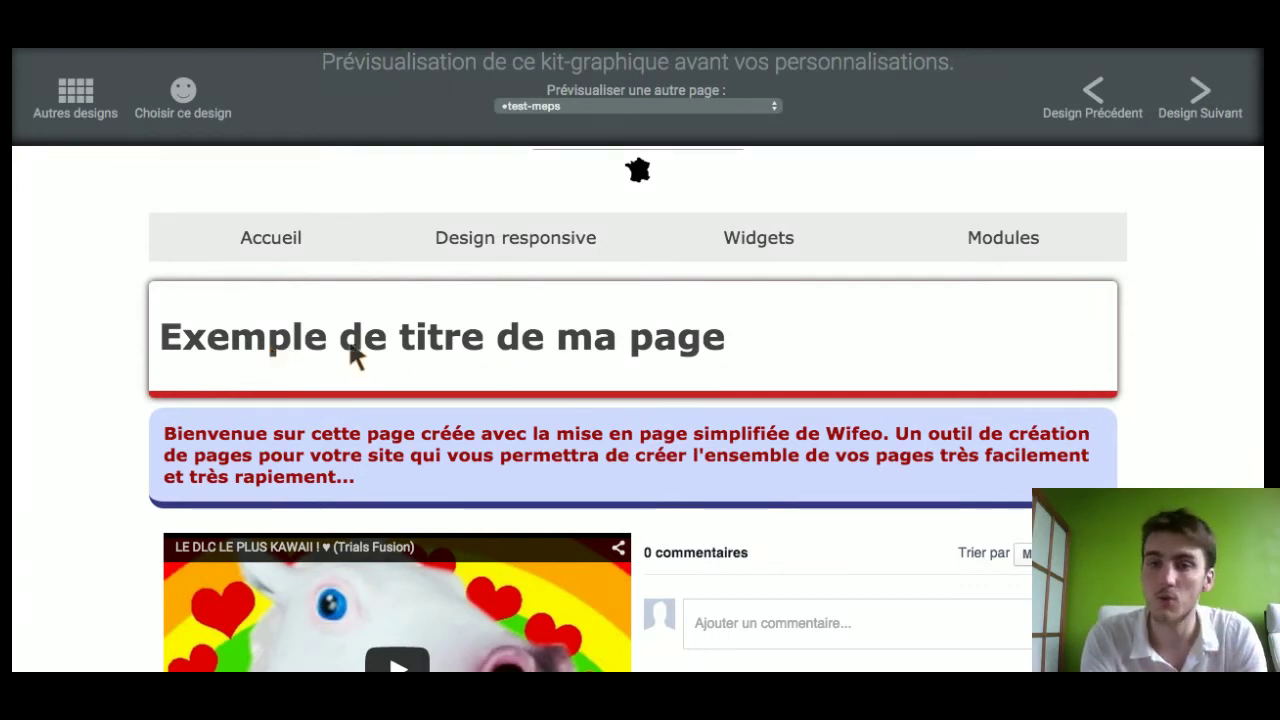
pyautogui.scroll(3, 512, 366)
pyautogui.scroll(1, 512, 370)
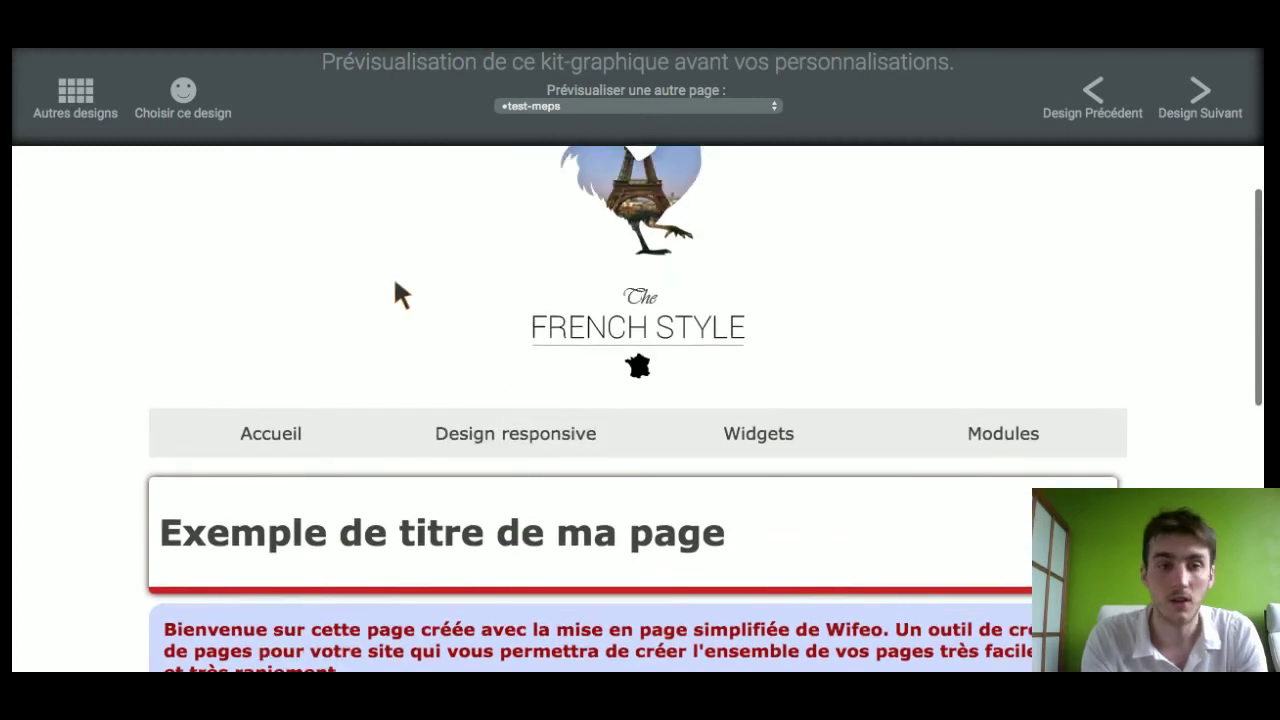
# Step: Browse the list of all graphic kits and preview the green one with the kitten and coloured paw prints
pyautogui.click(75, 110)
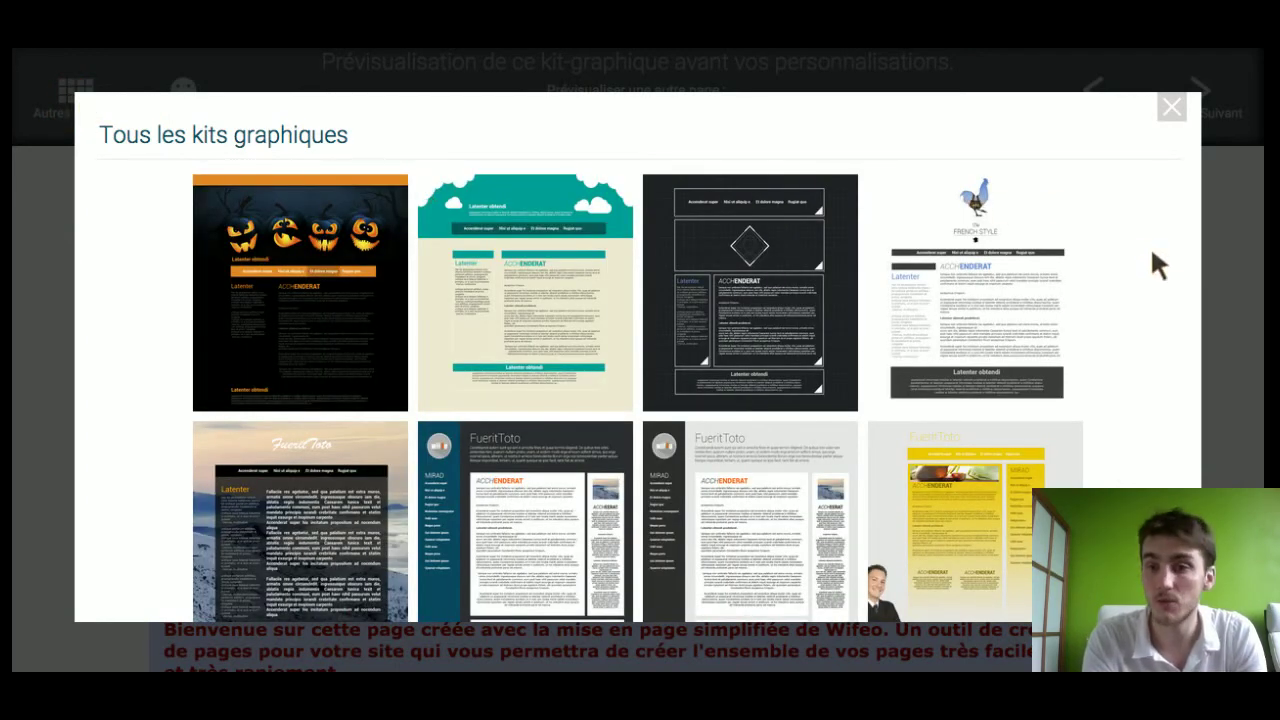
pyautogui.scroll(-3, 1155, 265)
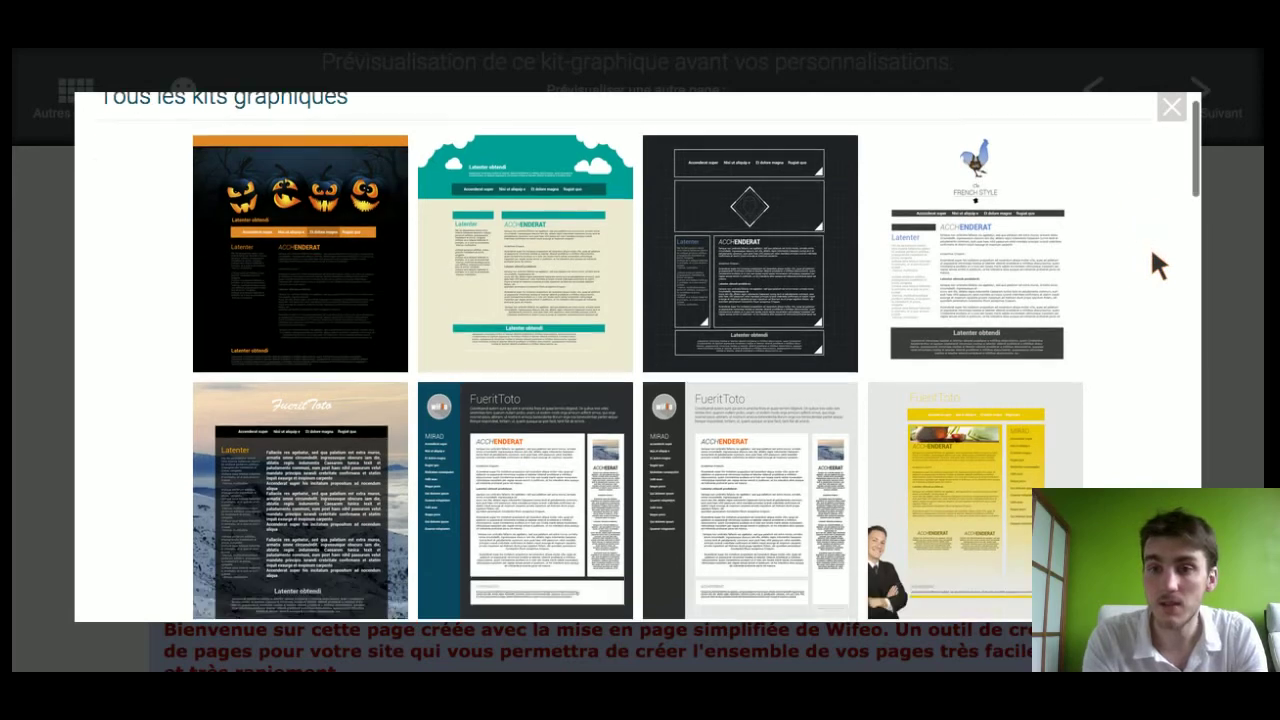
pyautogui.scroll(-4, 1155, 265)
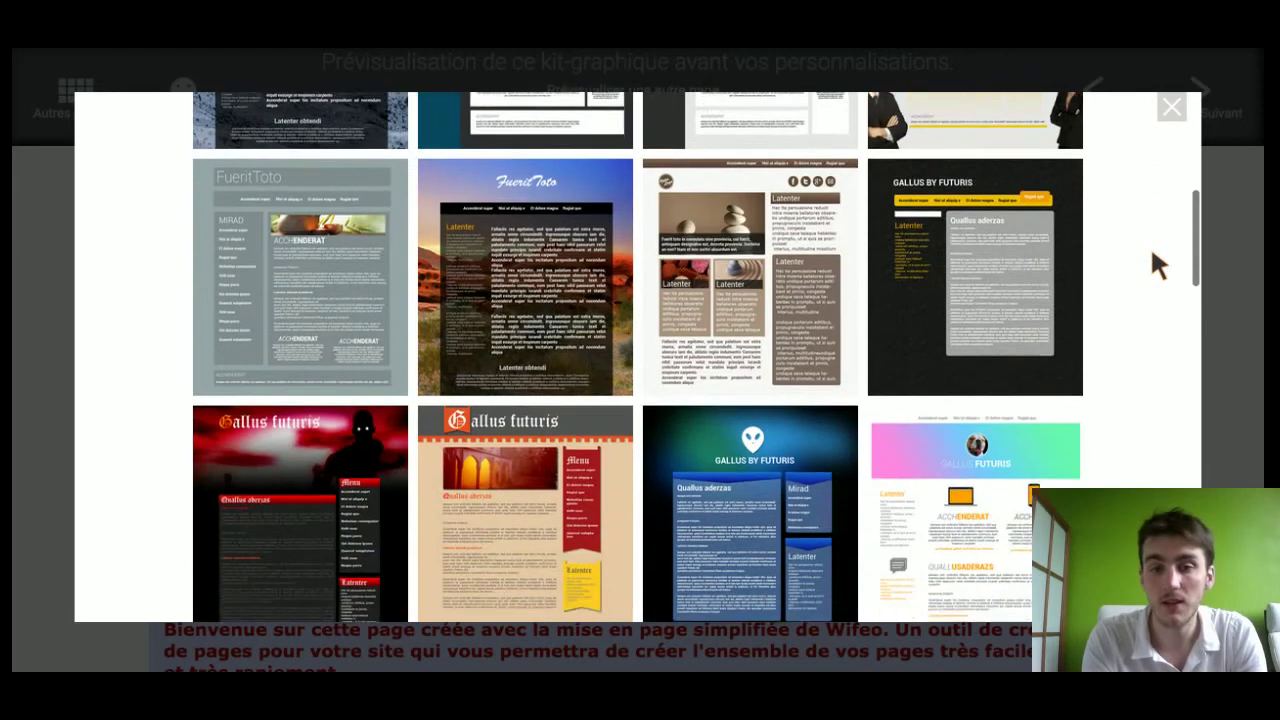
pyautogui.scroll(-3, 1155, 262)
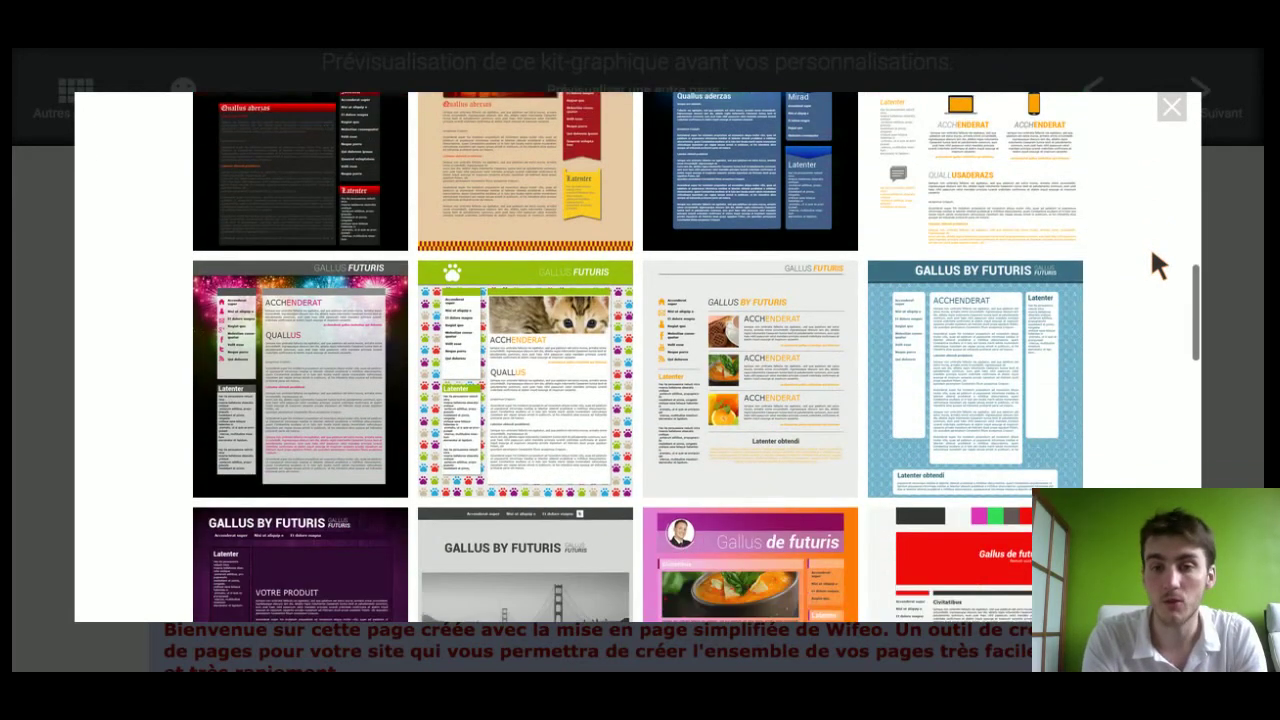
pyautogui.click(546, 288)
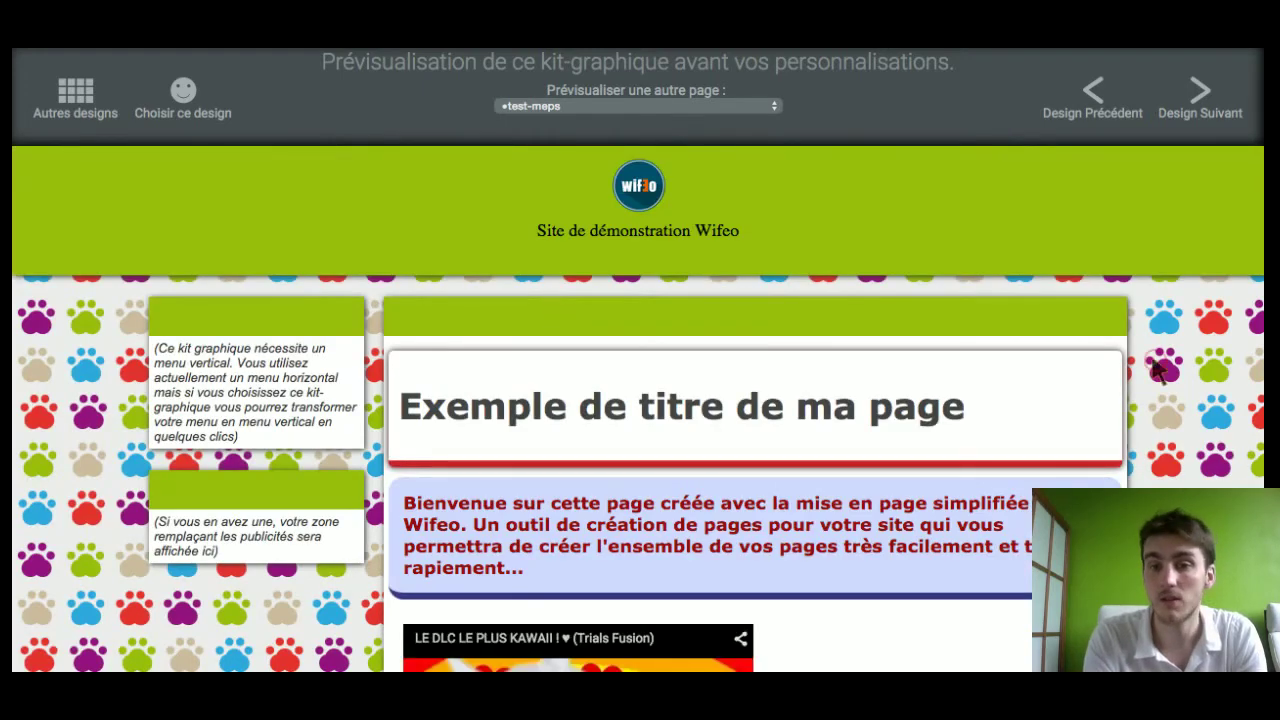
# Step: Review the test-meps page in the paw-print kit and choose this design to open its purchase details
pyautogui.scroll(-1, 1157, 370)
pyautogui.scroll(-1, 1157, 370)
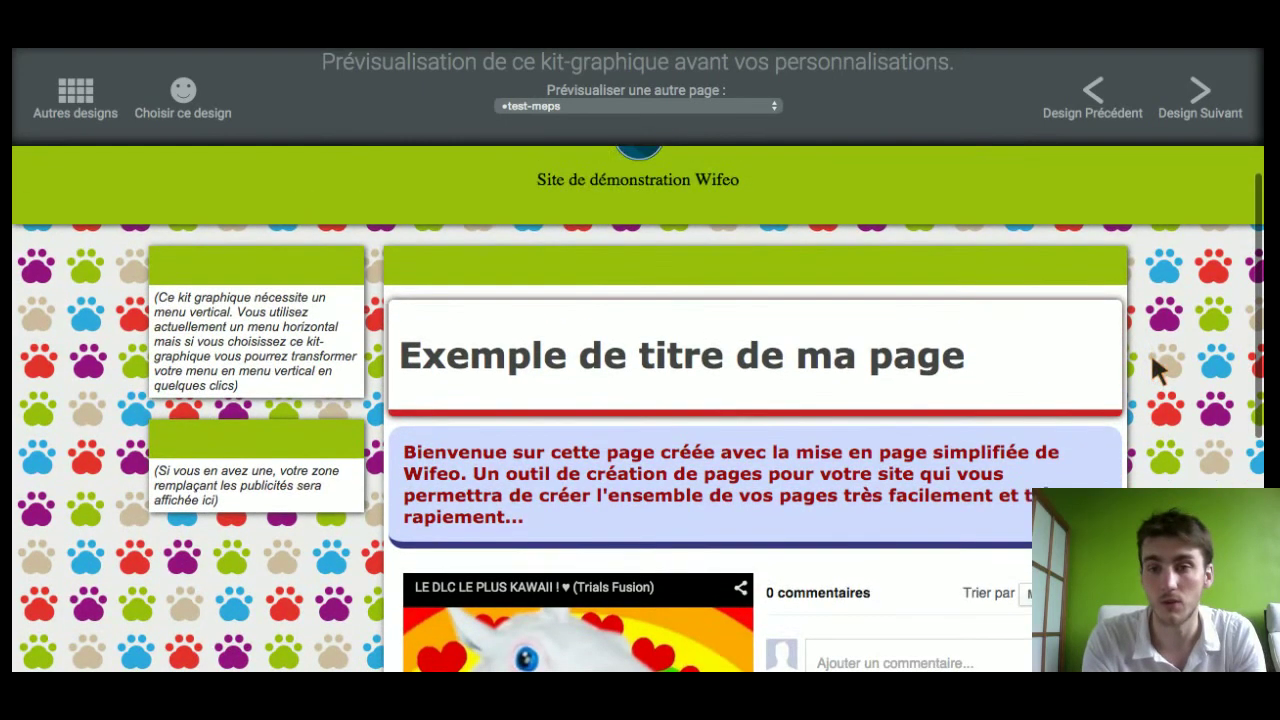
pyautogui.scroll(2, 1157, 370)
pyautogui.scroll(-10, 1157, 370)
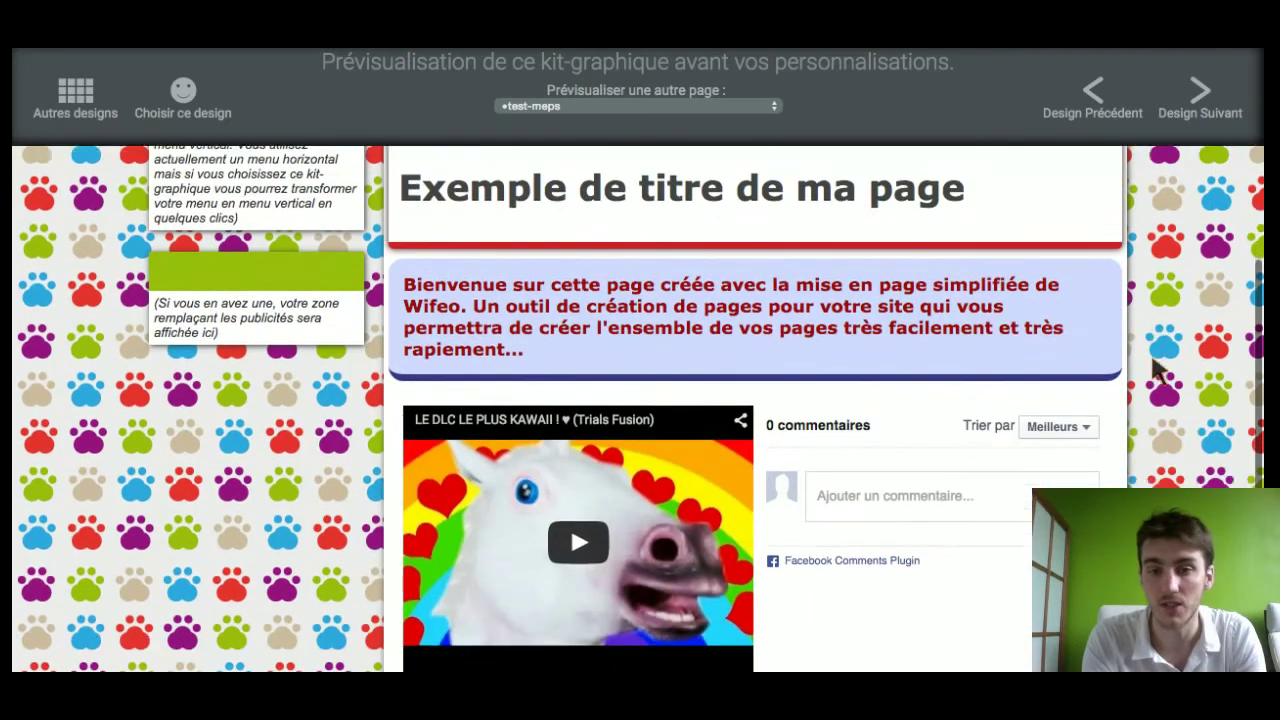
pyautogui.scroll(-2, 1157, 370)
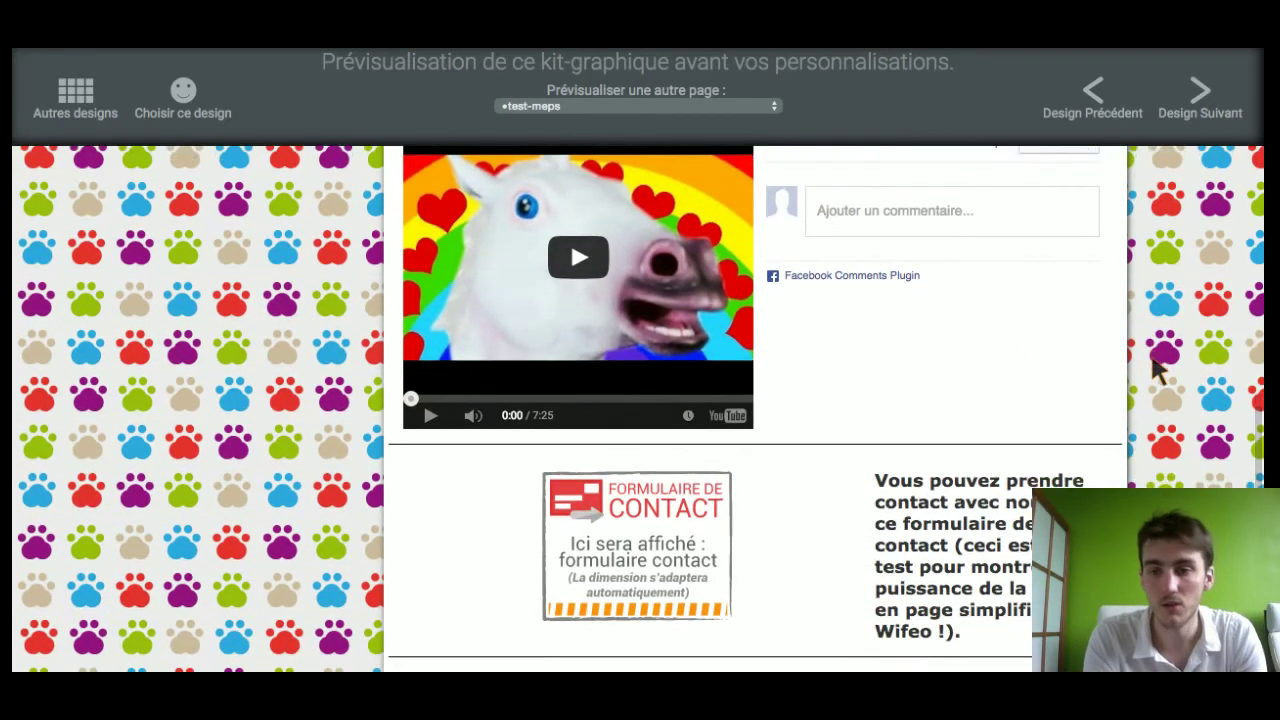
pyautogui.scroll(1, 1157, 370)
pyautogui.scroll(10, 1157, 370)
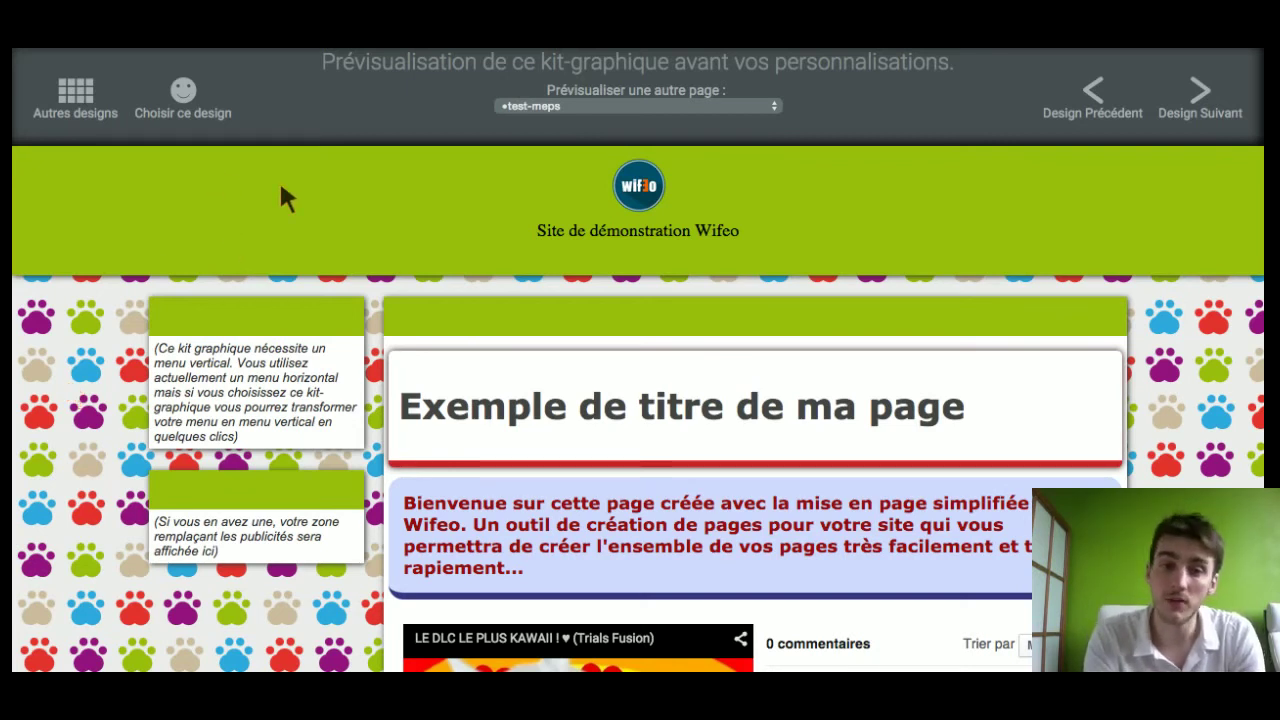
pyautogui.click(189, 98)
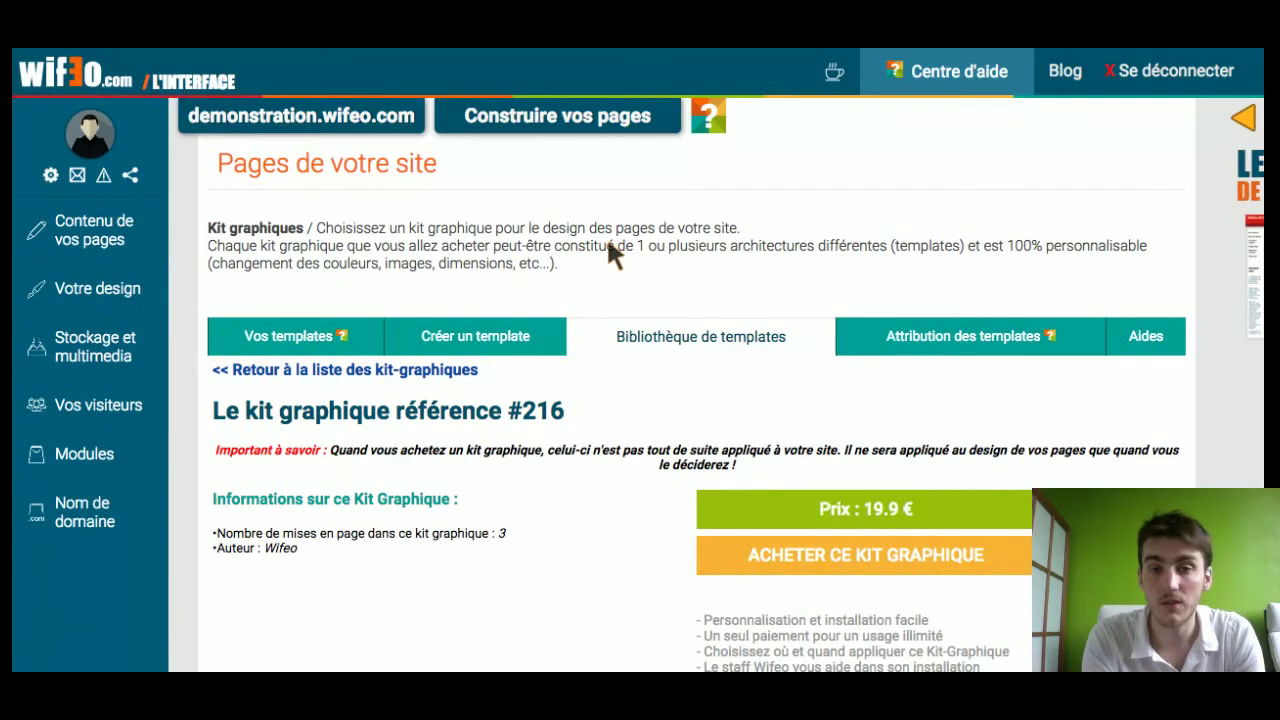
# Step: Review the paw-print kit's purchase details, from its price and purchase terms down to the sample site layout
pyautogui.scroll(-2, 700, 268)
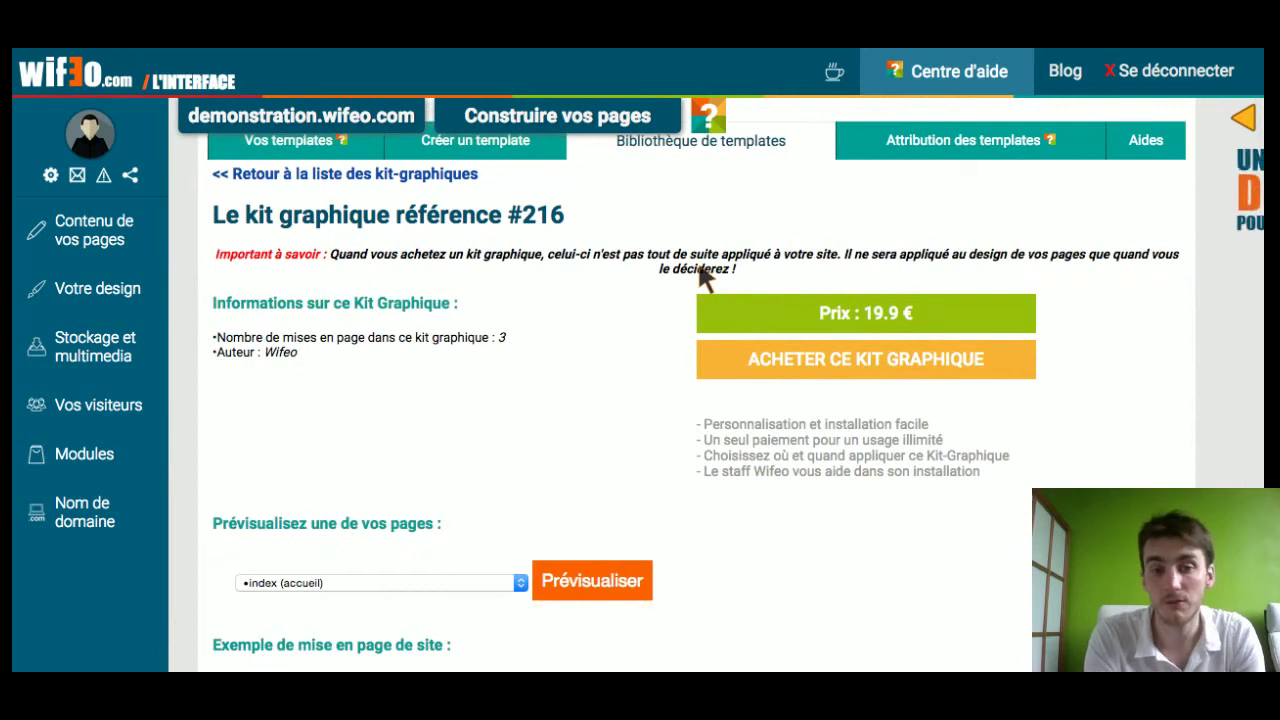
pyautogui.scroll(-1, 700, 268)
pyautogui.scroll(-4, 700, 270)
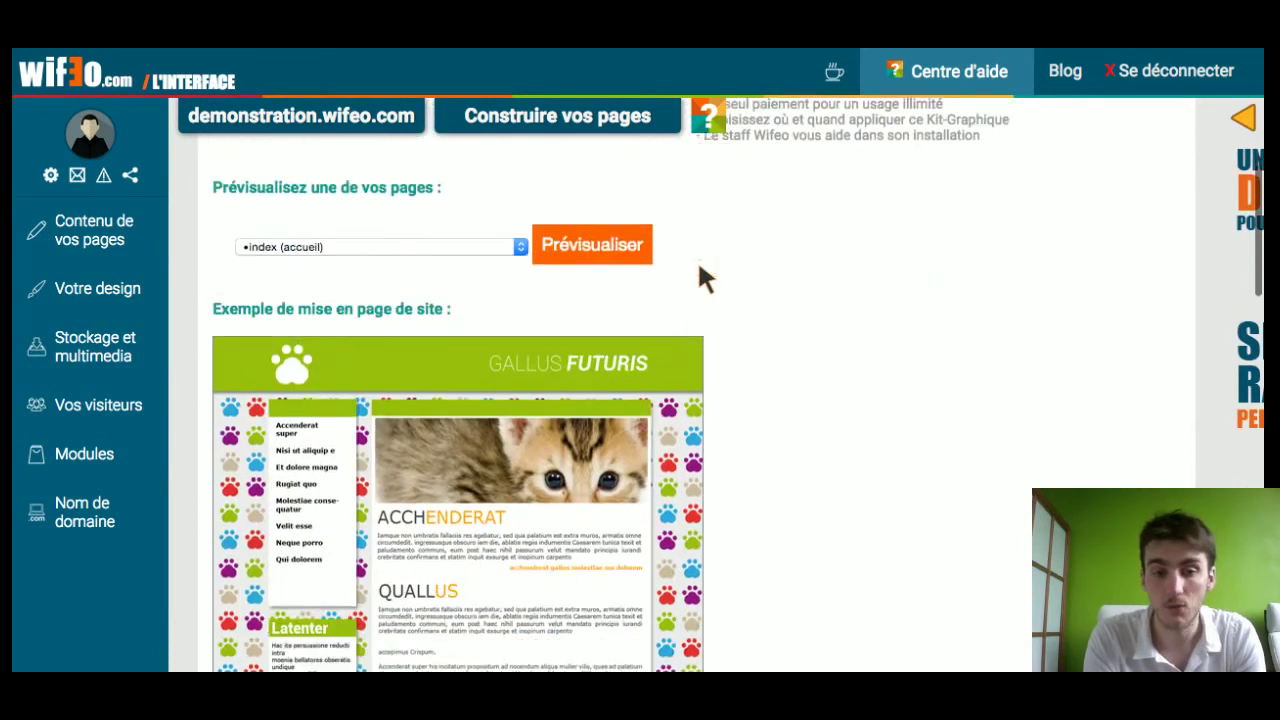
pyautogui.scroll(-1, 700, 278)
pyautogui.scroll(1, 700, 278)
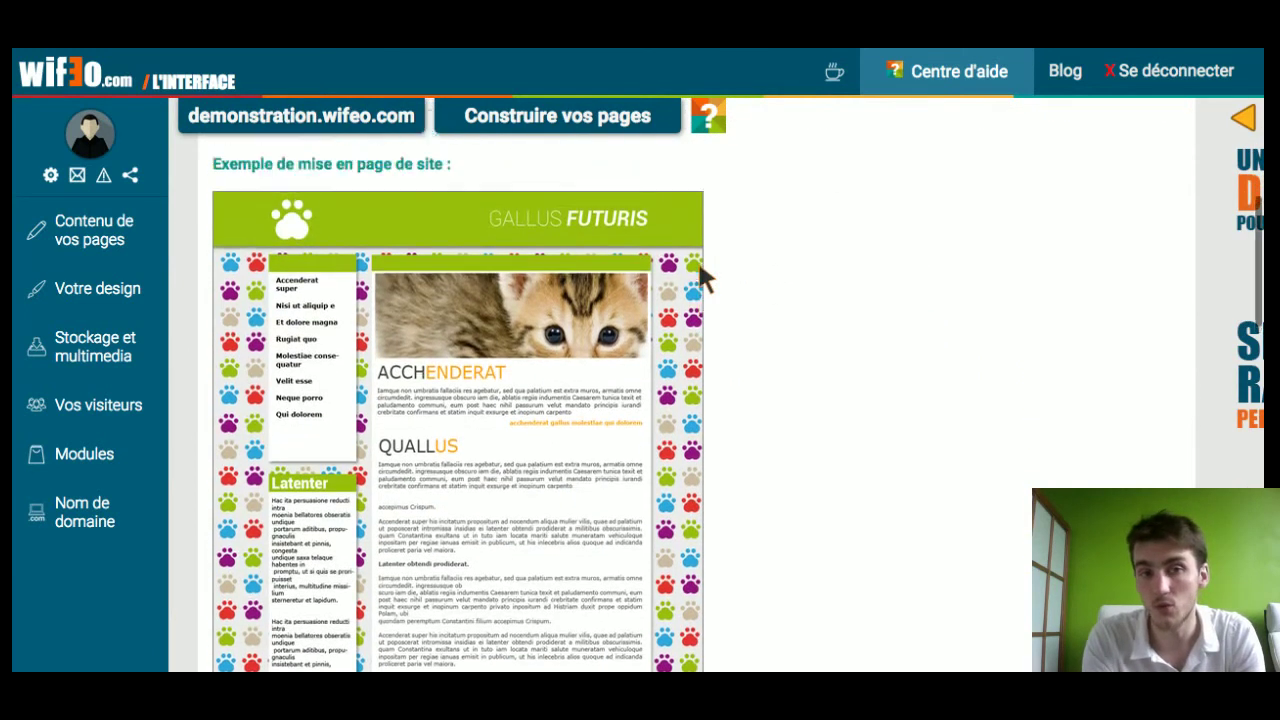
pyautogui.scroll(-3, 700, 270)
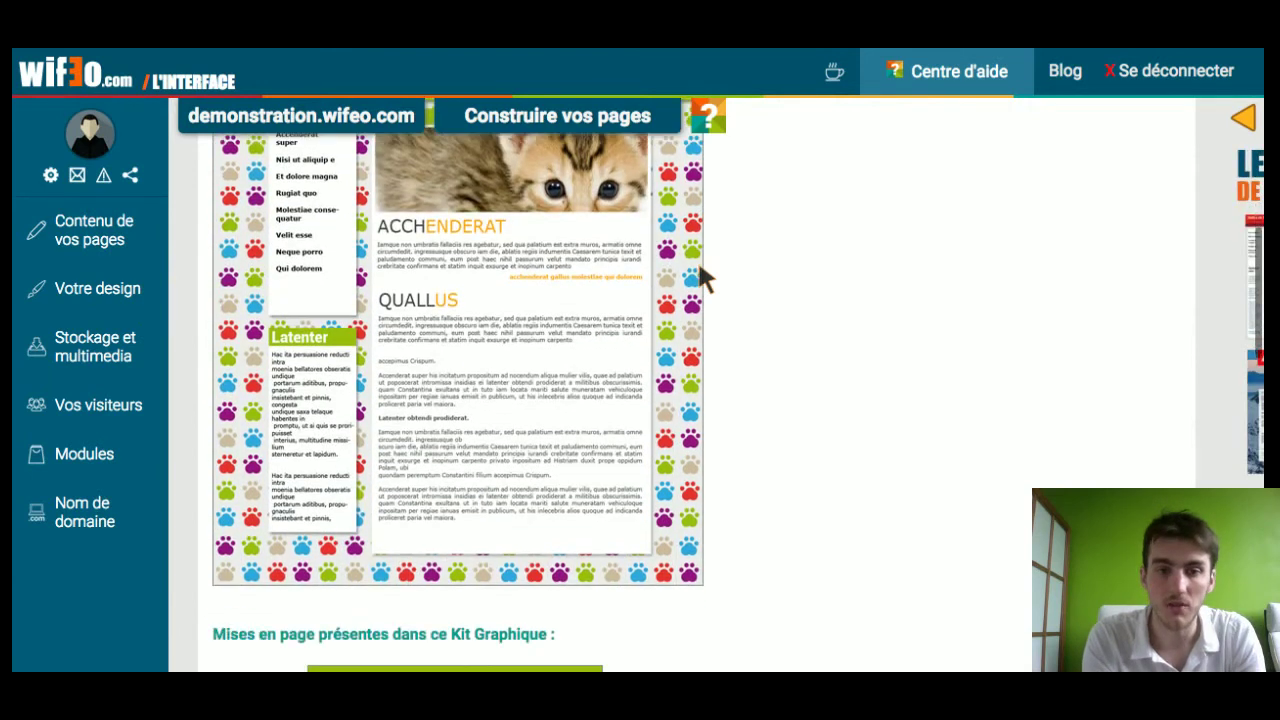
# Step: Compare the page layouts included in the paw-print kit, examining each template's width and the zones it contains
pyautogui.scroll(-4, 700, 270)
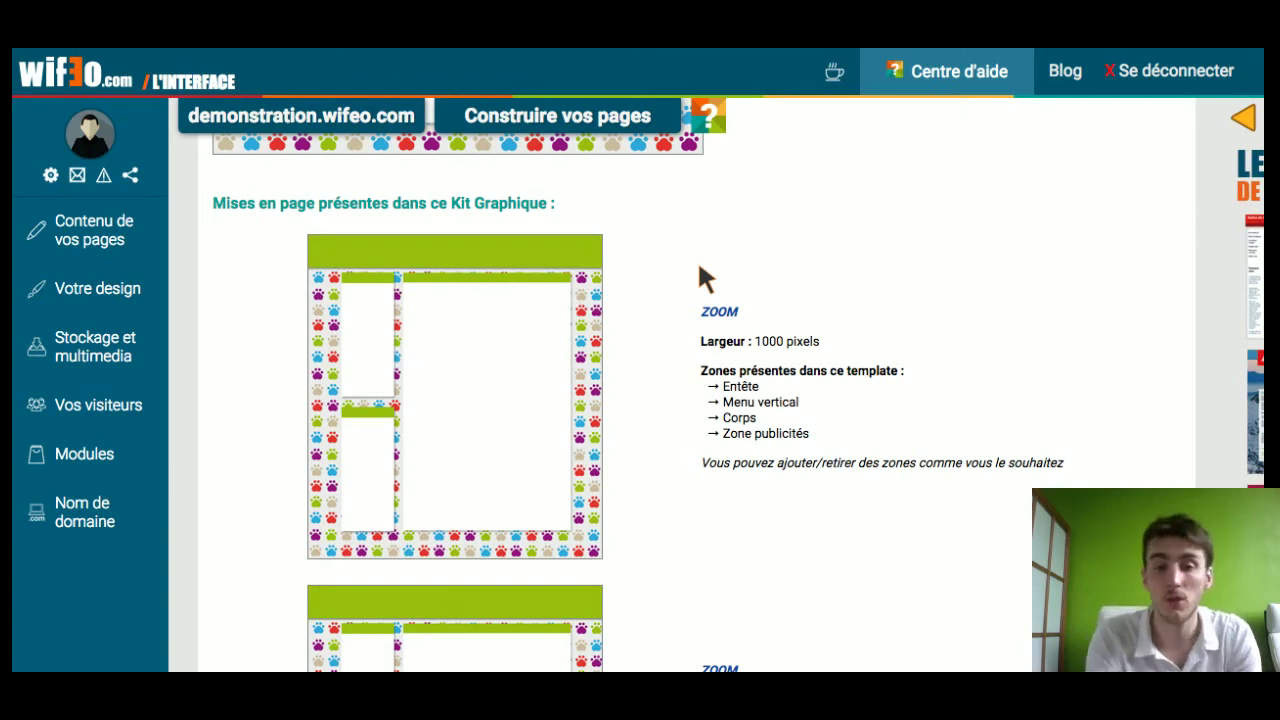
pyautogui.scroll(-3, 697, 259)
pyautogui.scroll(-5, 697, 259)
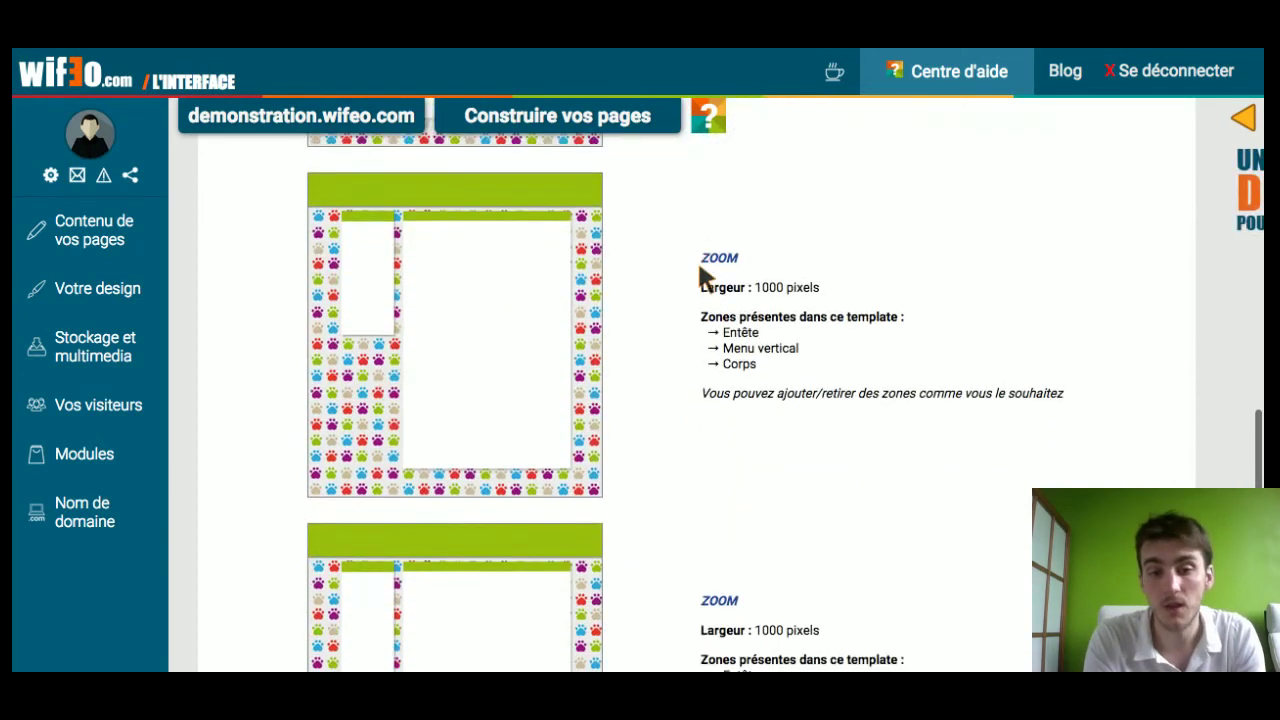
pyautogui.scroll(2, 699, 267)
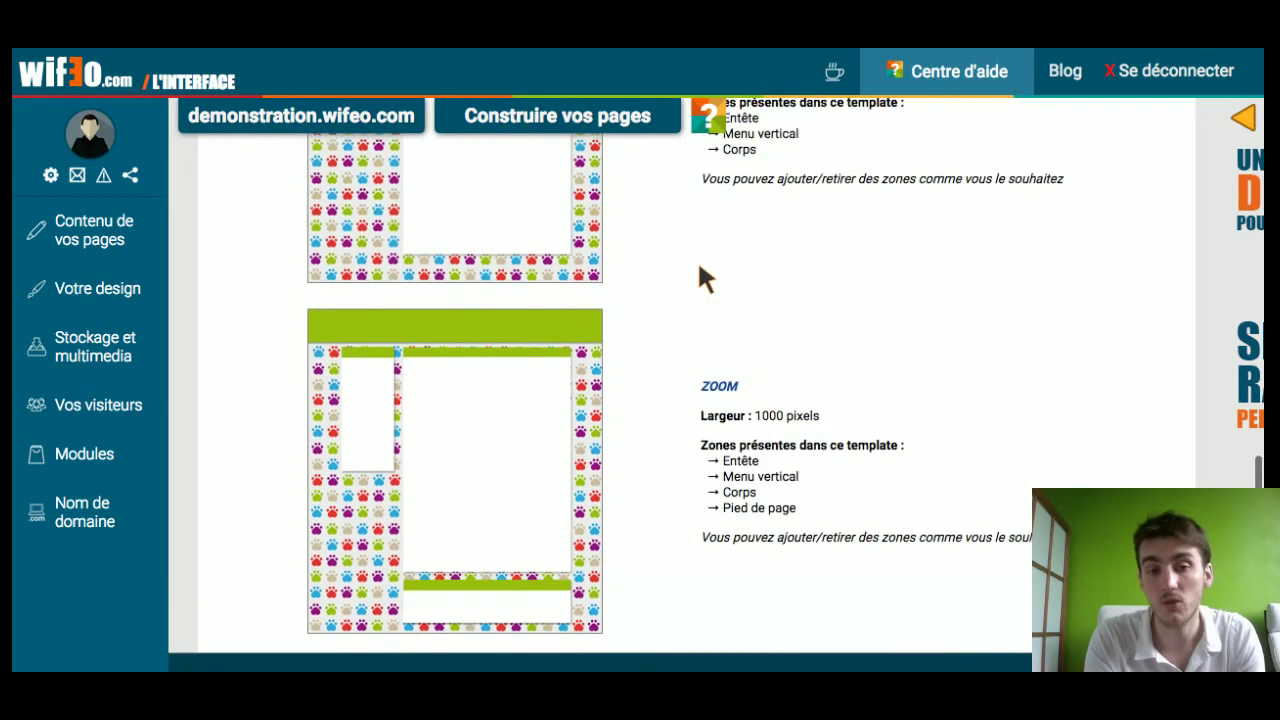
pyautogui.scroll(-2, 396, 480)
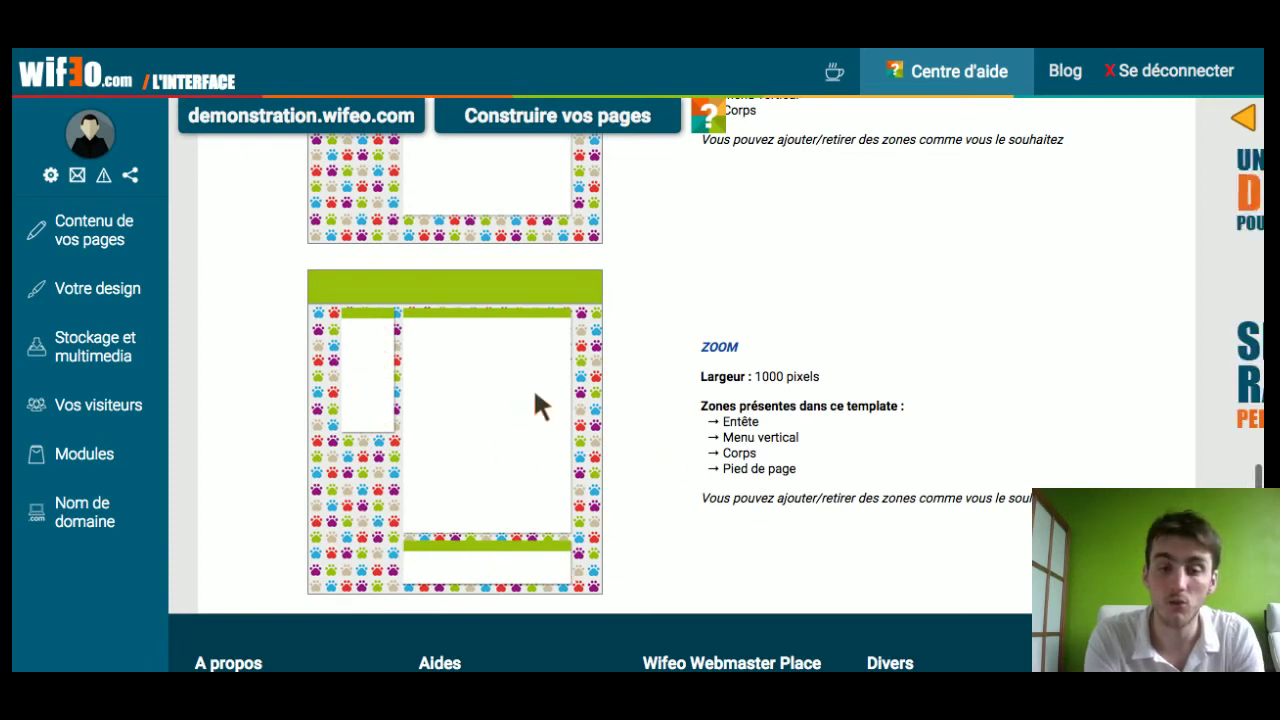
pyautogui.scroll(3, 533, 387)
pyautogui.scroll(1, 534, 393)
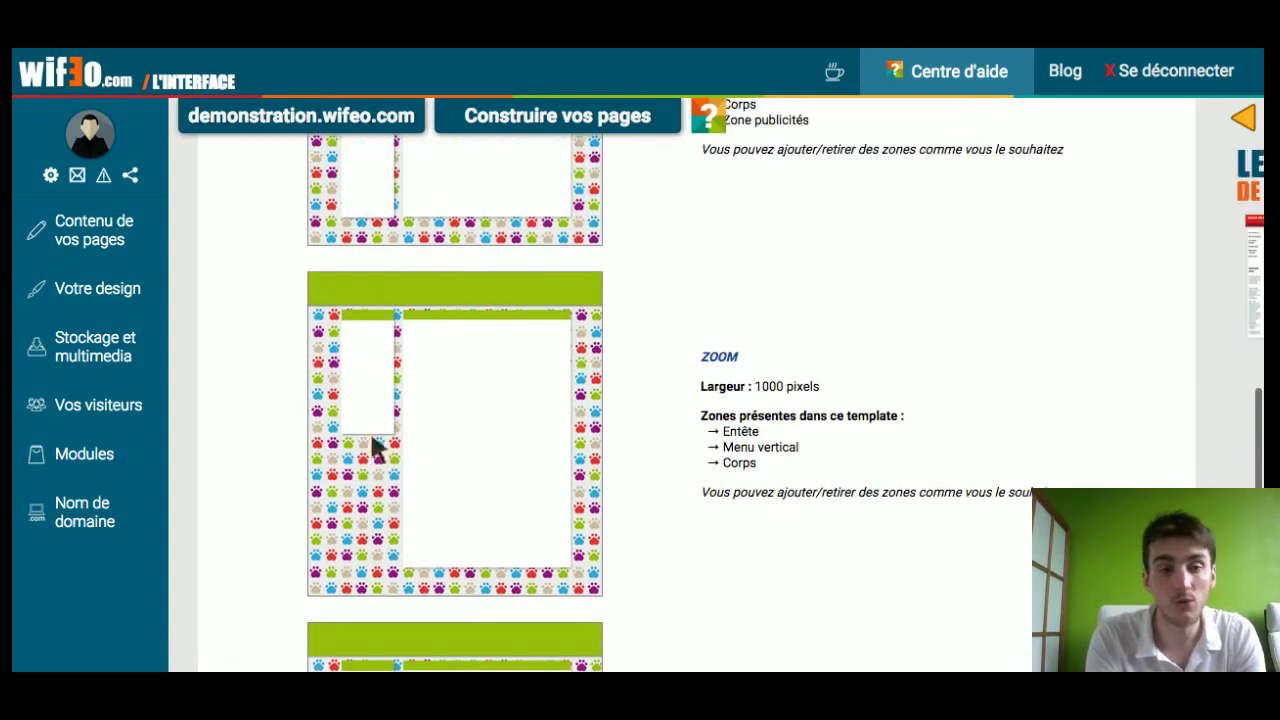
pyautogui.scroll(1, 476, 423)
pyautogui.scroll(3, 476, 423)
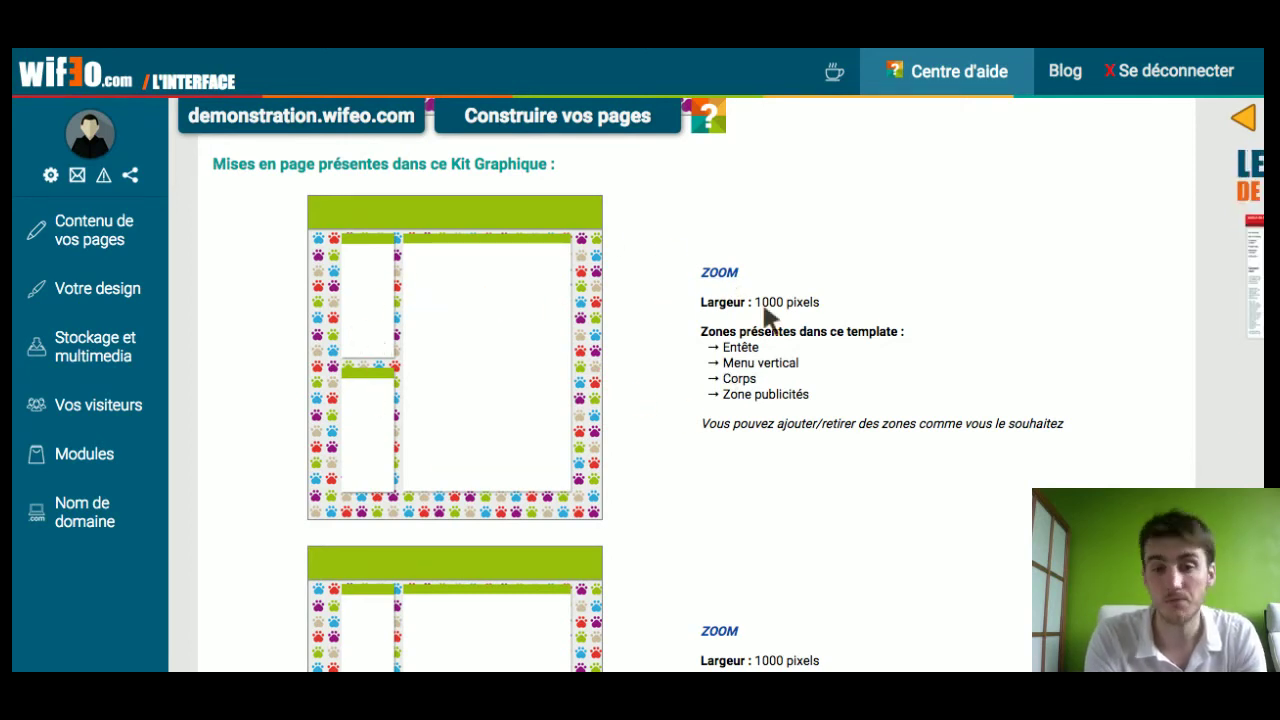
# Step: Start the purchase of graphic kit #216 and look over the available payment methods
pyautogui.scroll(5, 768, 318)
pyautogui.scroll(5, 768, 320)
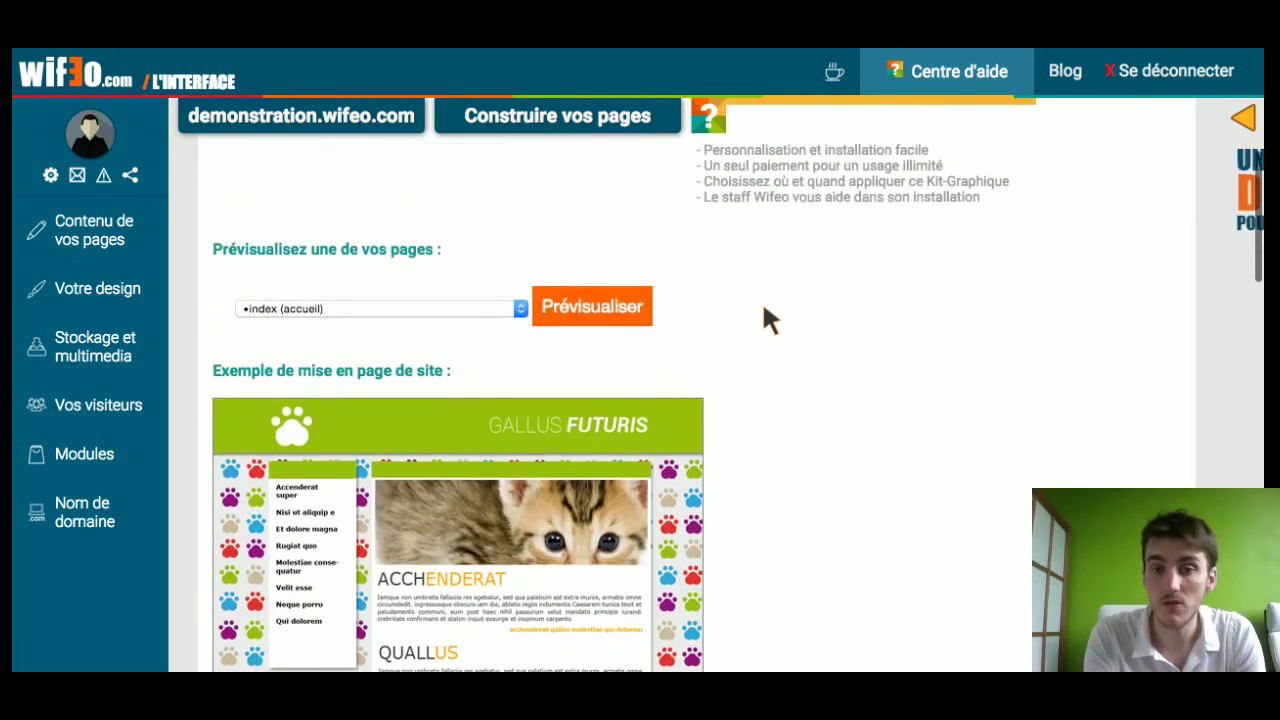
pyautogui.scroll(4, 763, 308)
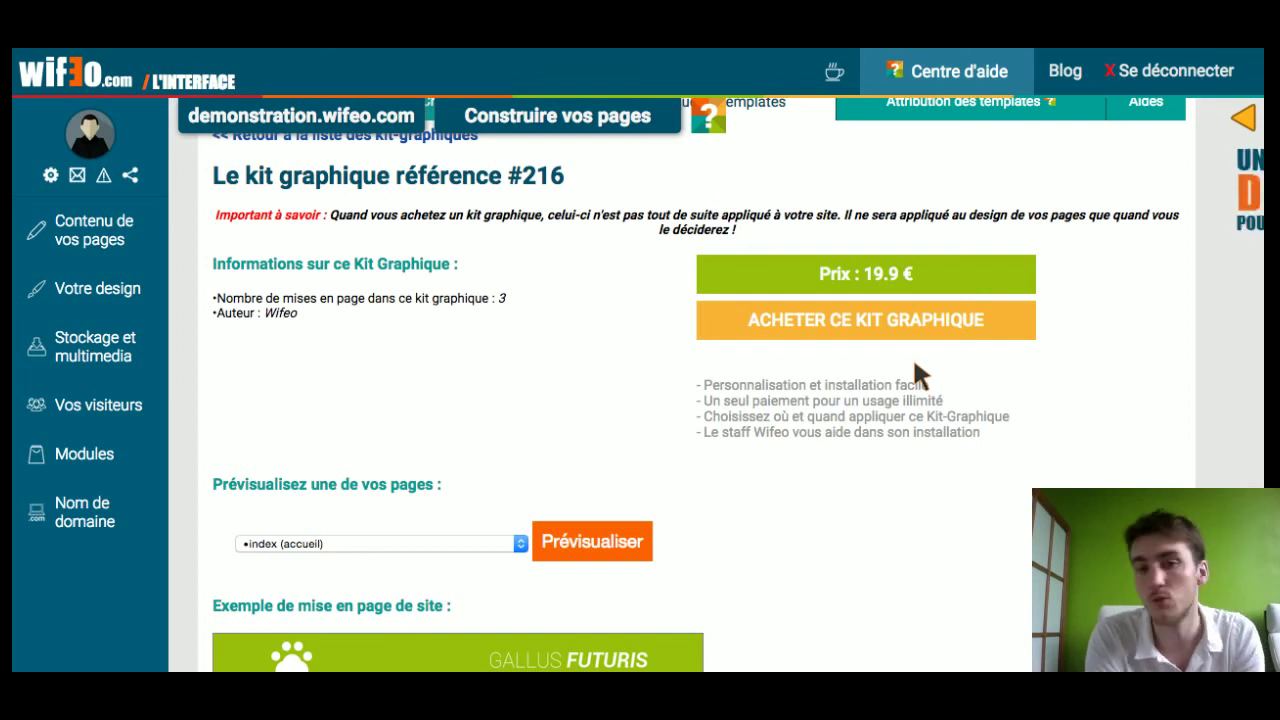
pyautogui.click(868, 319)
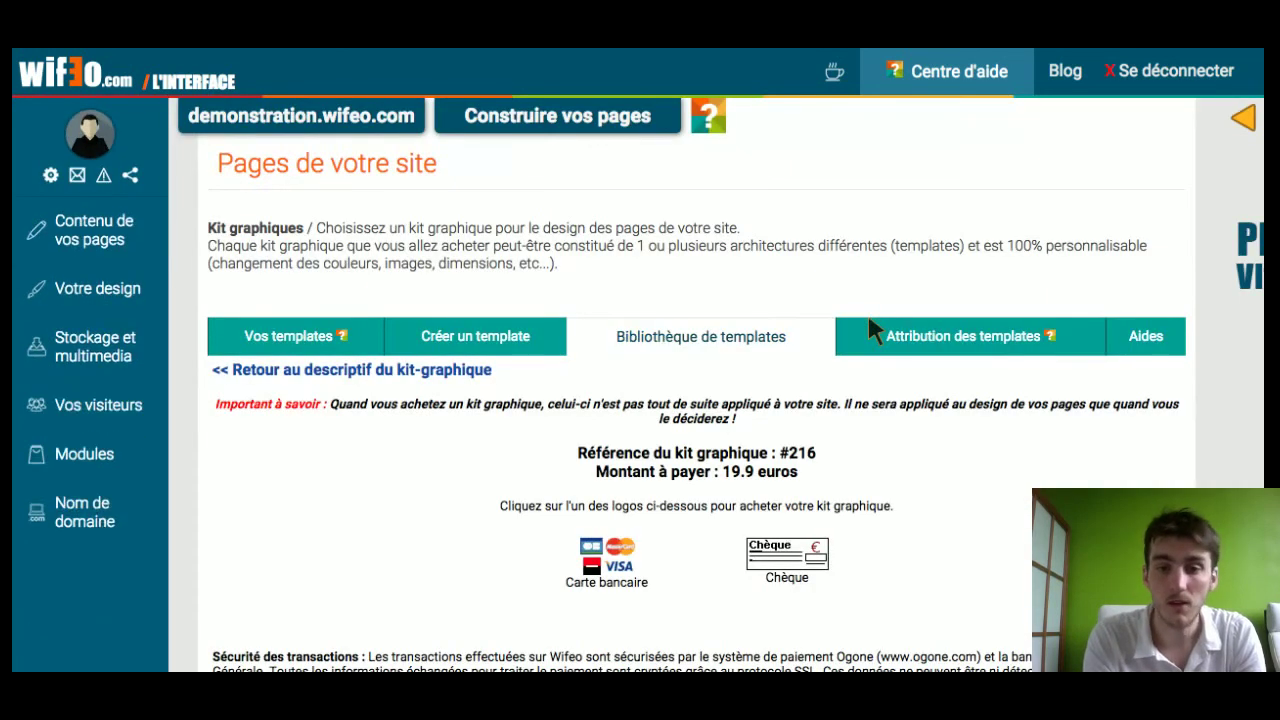
pyautogui.scroll(-1, 868, 330)
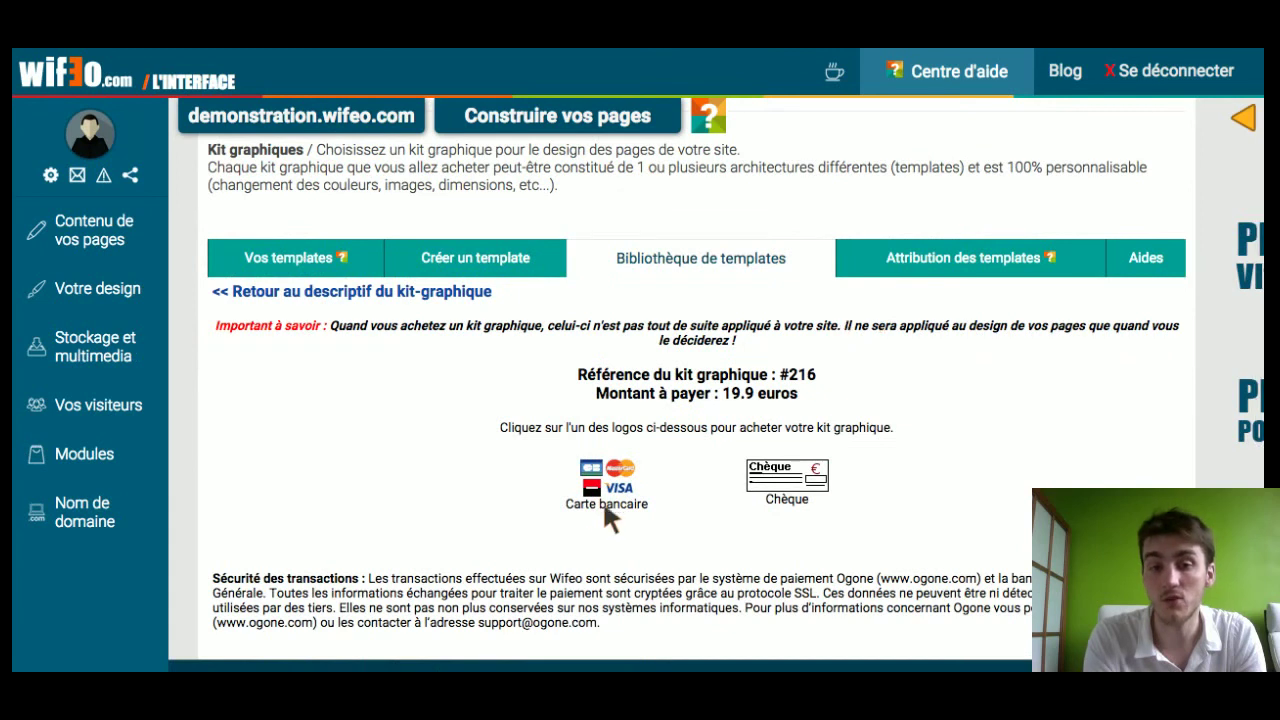